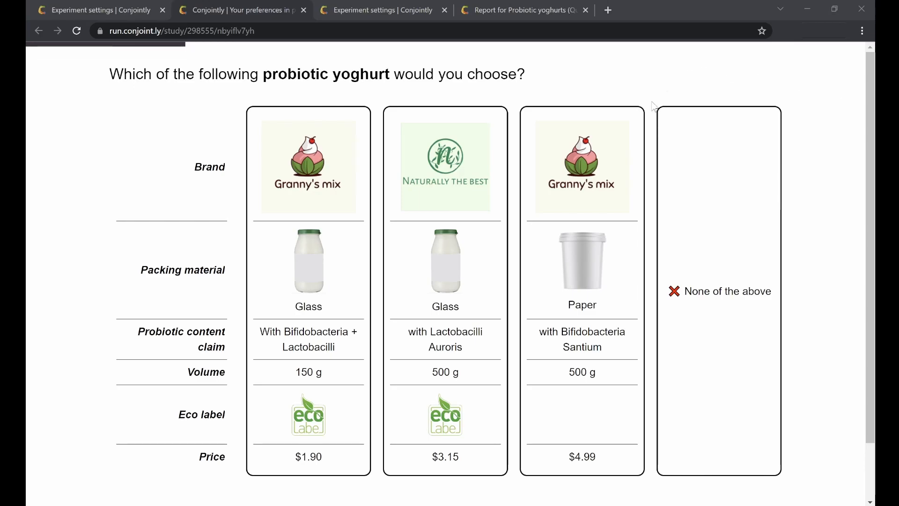
Step: Answer four yoghurt choice questions with Granny's mix at $1.90, Orange Fox at $2.50, Orange Fox at $1.90 and Healthy Bites at $4.99
click(308, 287)
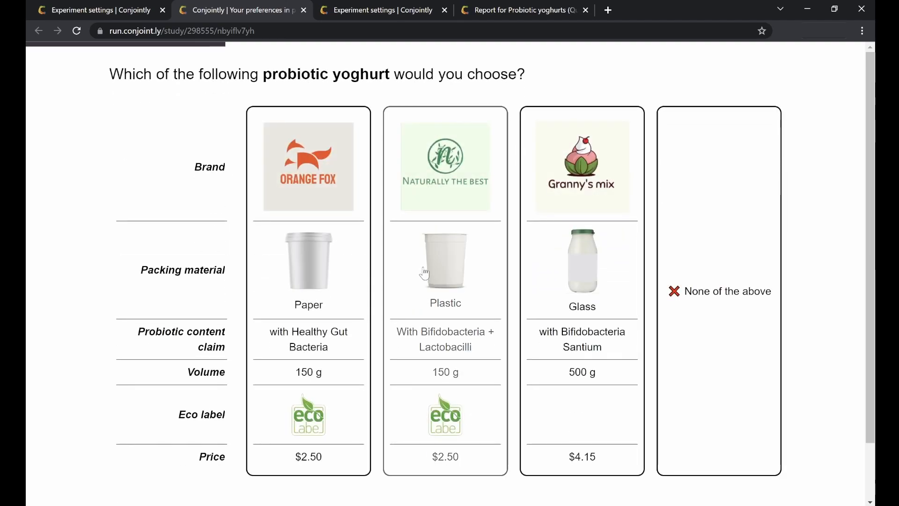
click(322, 280)
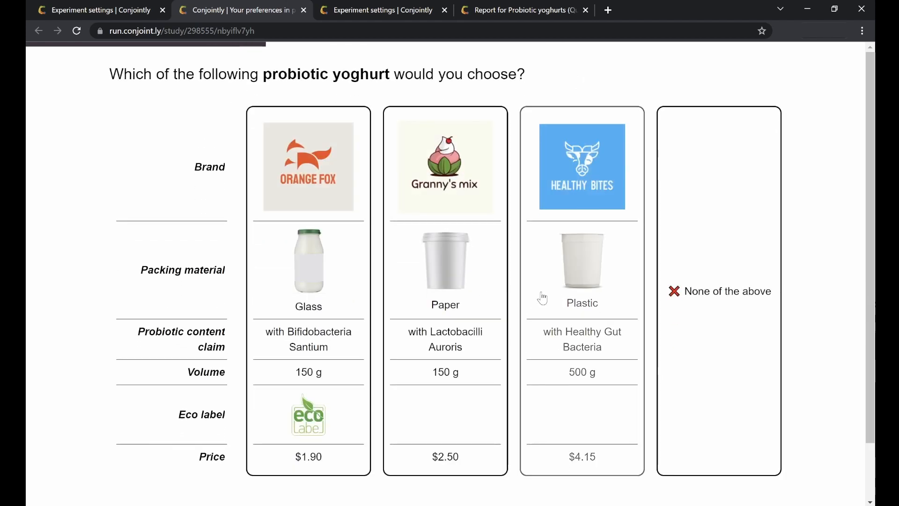
click(328, 296)
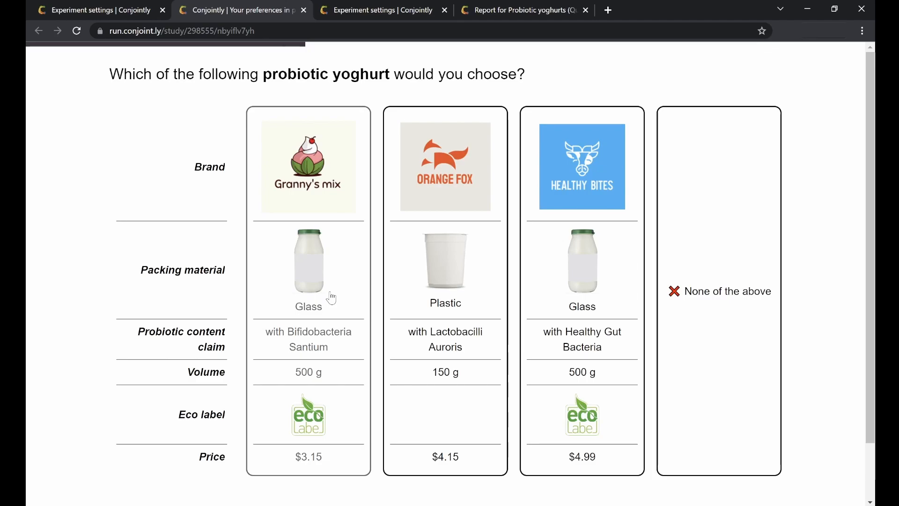
click(581, 284)
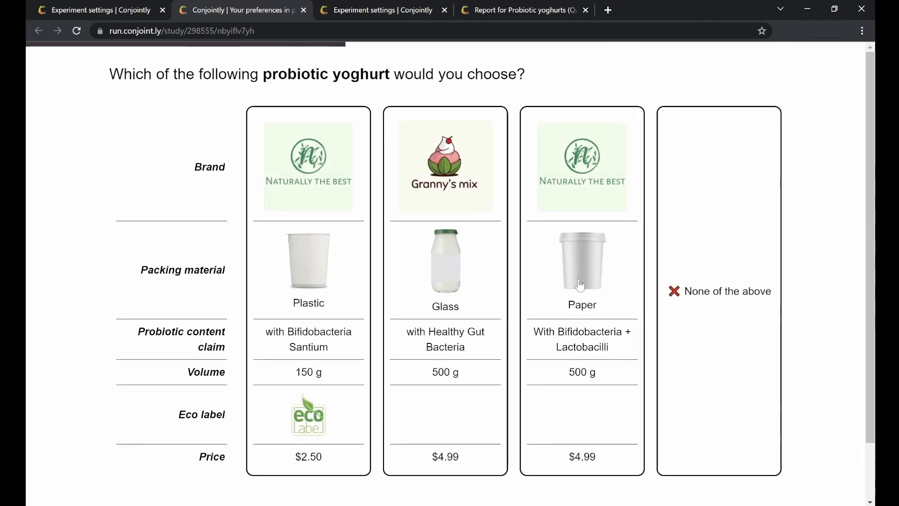
click(557, 290)
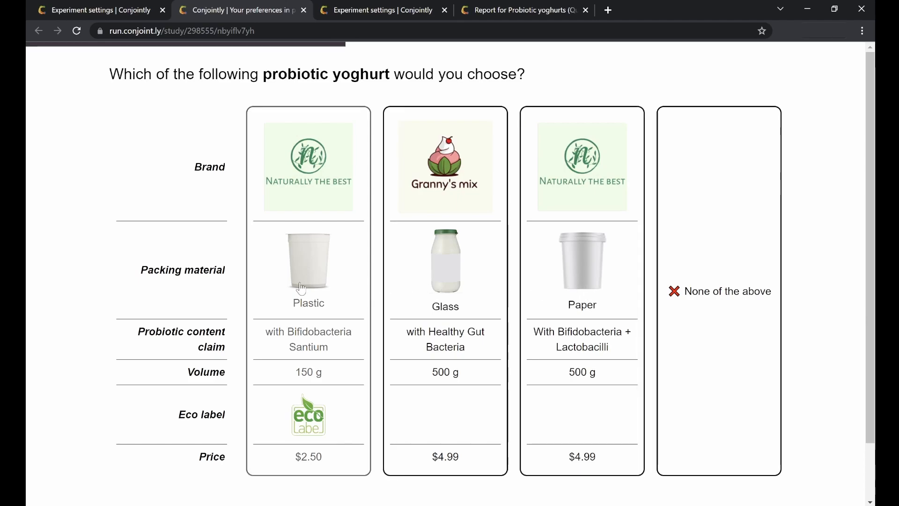
Step: Leave the survey preview and open the report of the Probiotic yoghurts (Quick Feedback) experiment
key(ctrl+shift+Tab)
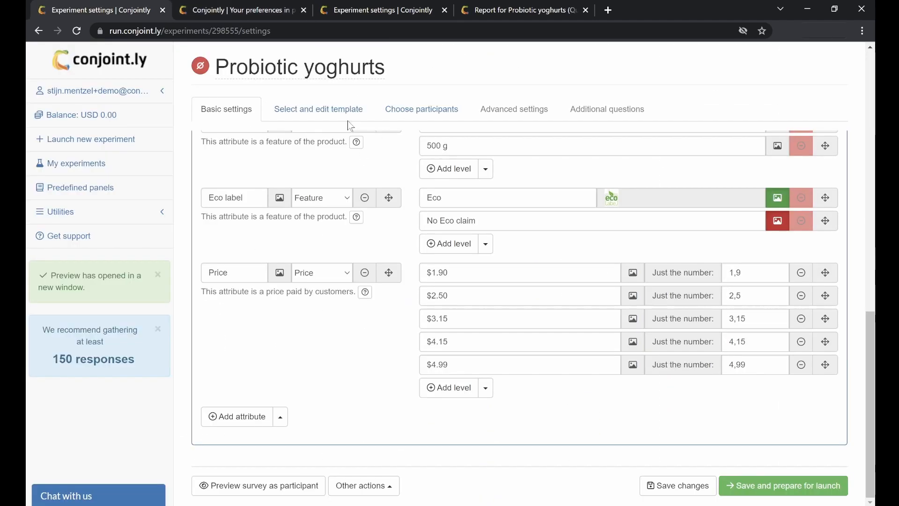
click(344, 10)
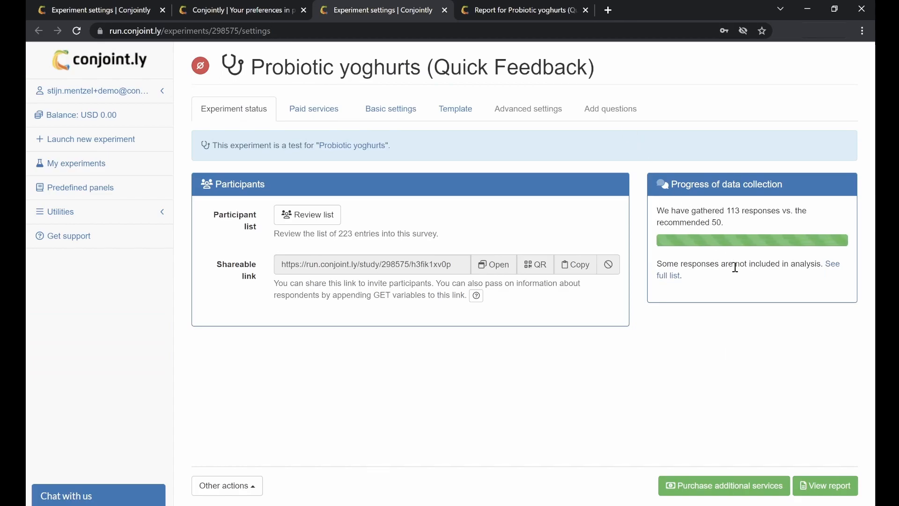
click(812, 486)
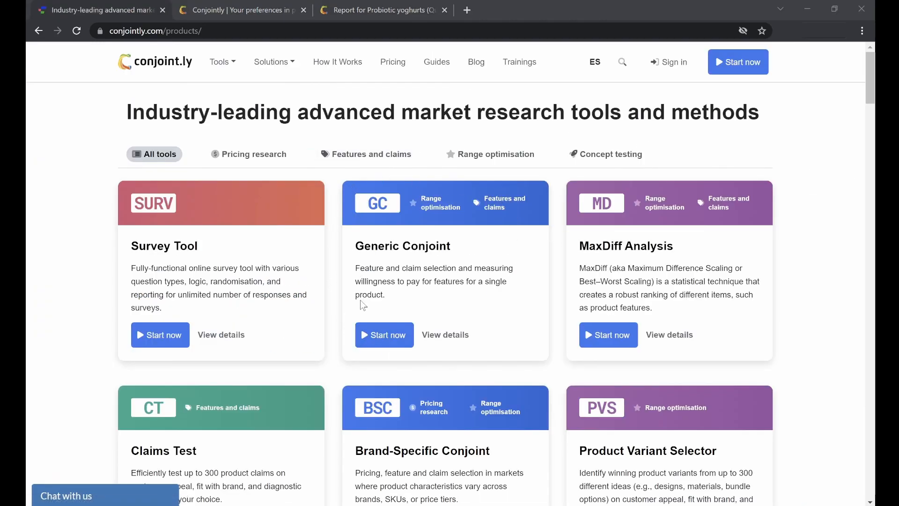
Step: Look through the conjoint and pricing research tools listed on the Conjointly products page
scroll(360, 263, down, 5)
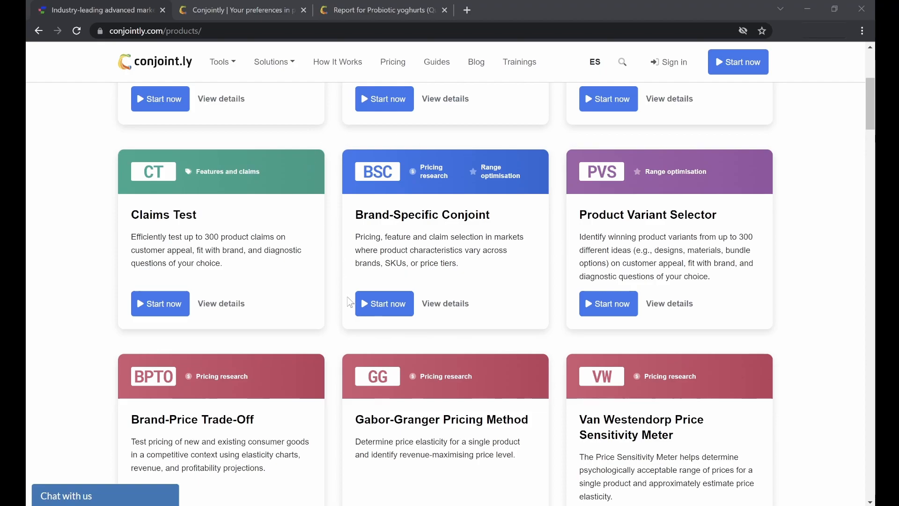
scroll(348, 298, down, 1)
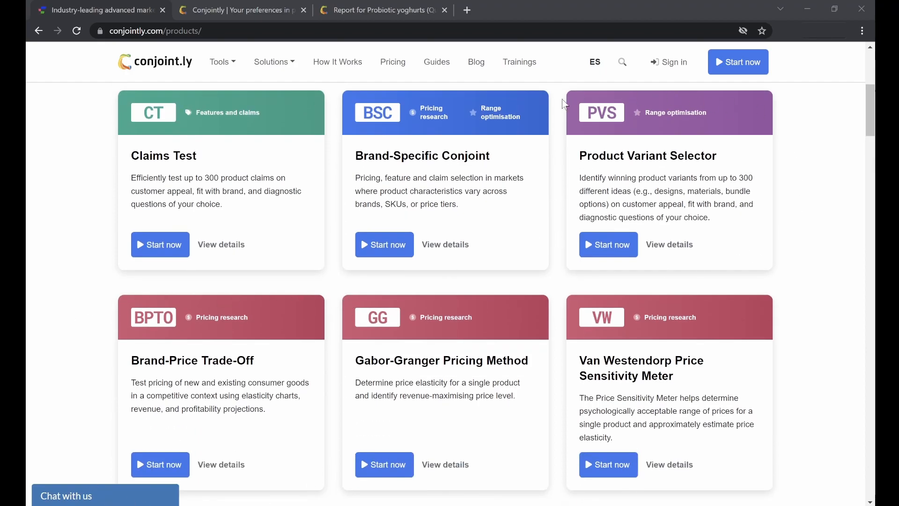
scroll(666, 272, up, 1)
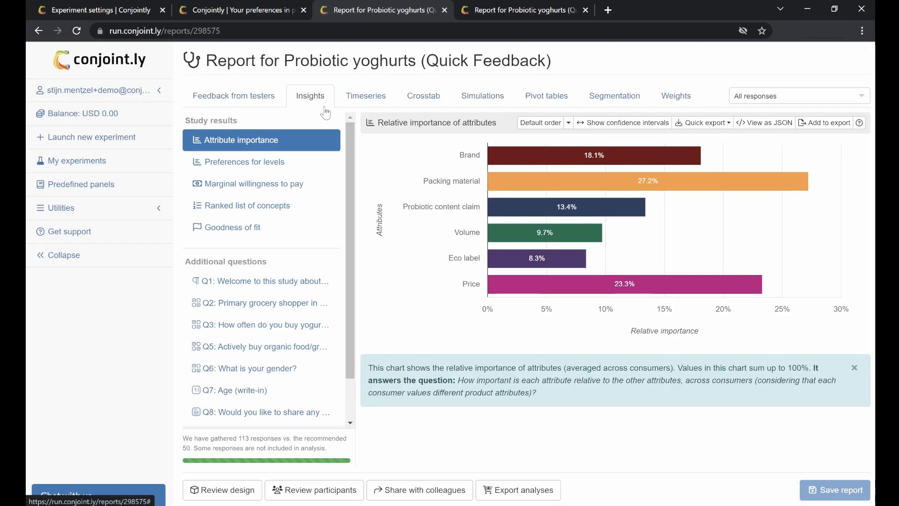
Step: Review the report's Baseline + NPD simulation and the price-sensitivity simulations for all four yoghurt brands
click(477, 104)
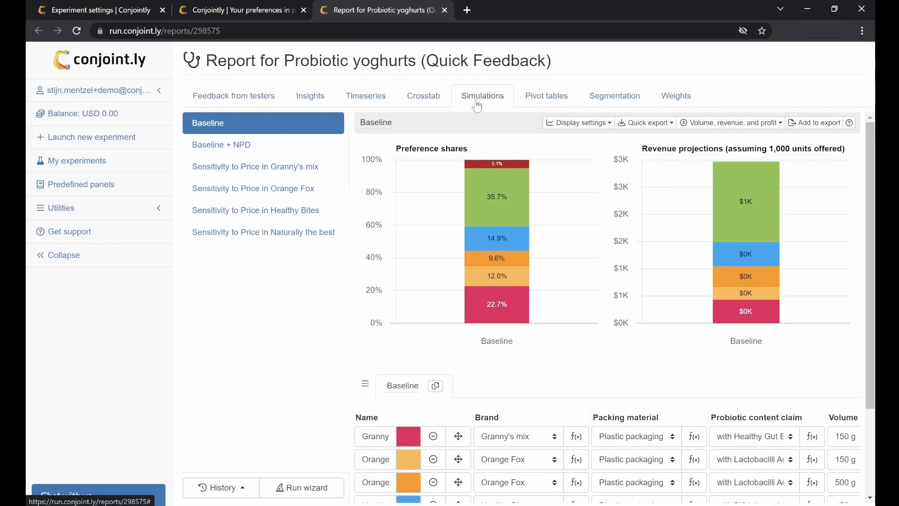
click(248, 146)
click(249, 168)
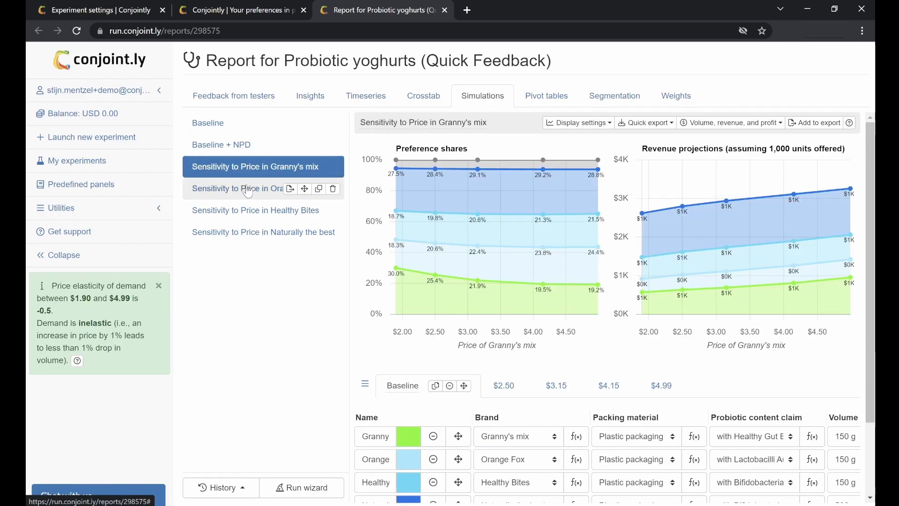
click(248, 188)
click(252, 216)
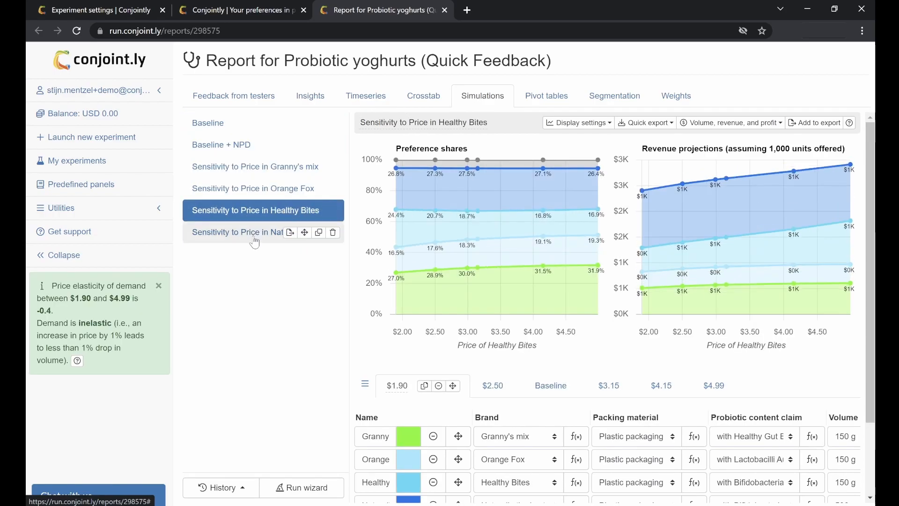
click(255, 240)
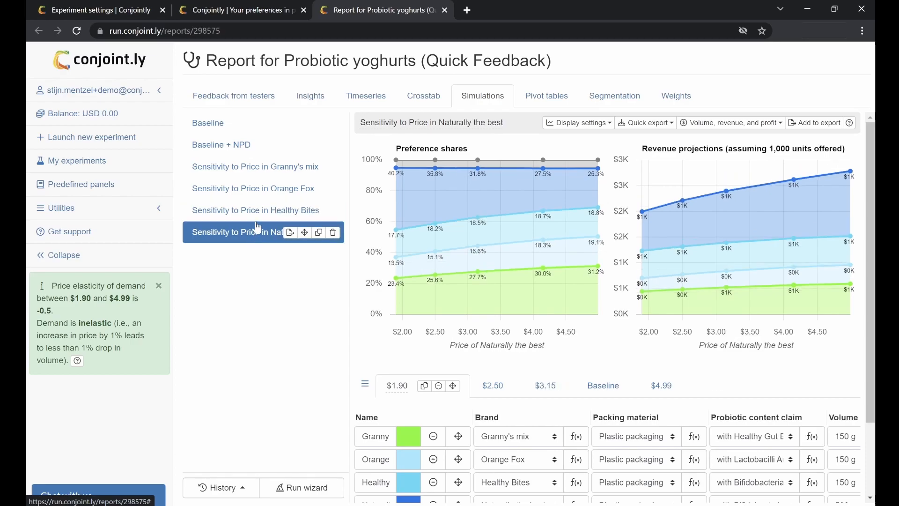
click(242, 127)
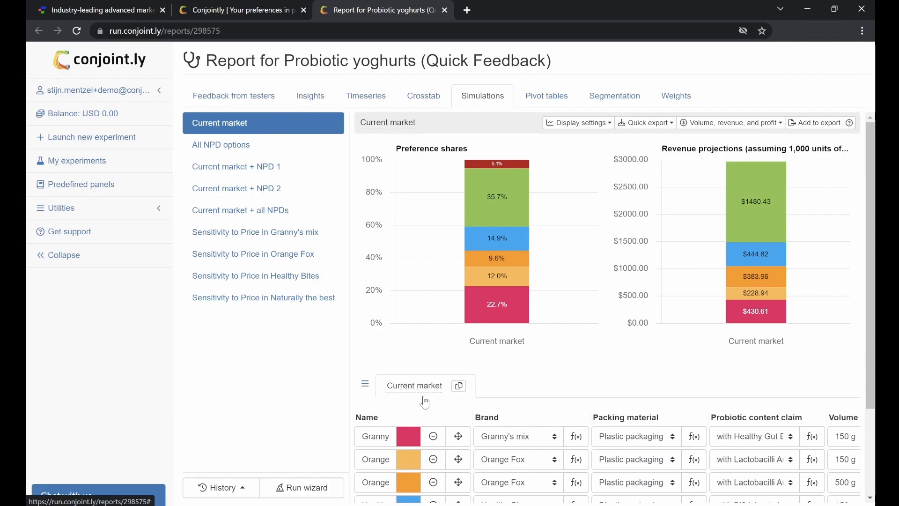
Step: Compare the preference shares of the current market with the all-NPD scenarios, including both Granny's mix NPDs, and return to the Current market simulation
scroll(425, 401, down, 1)
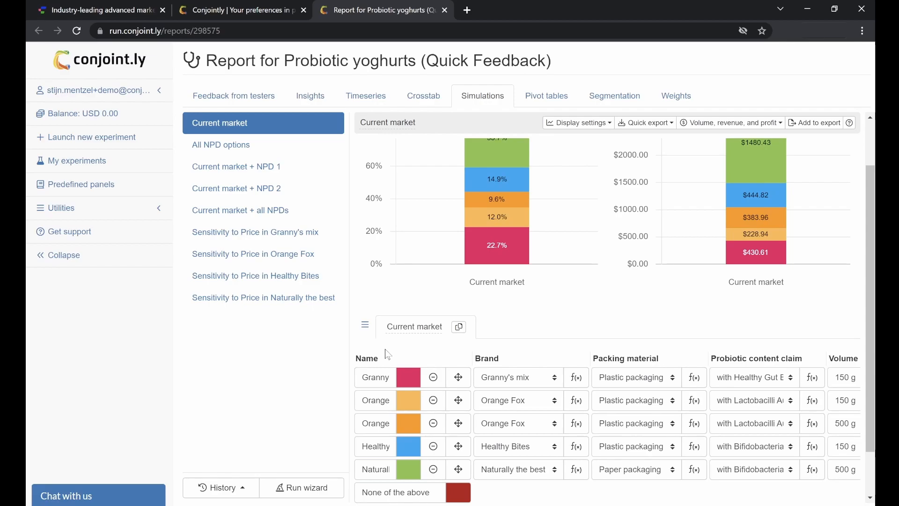
click(242, 147)
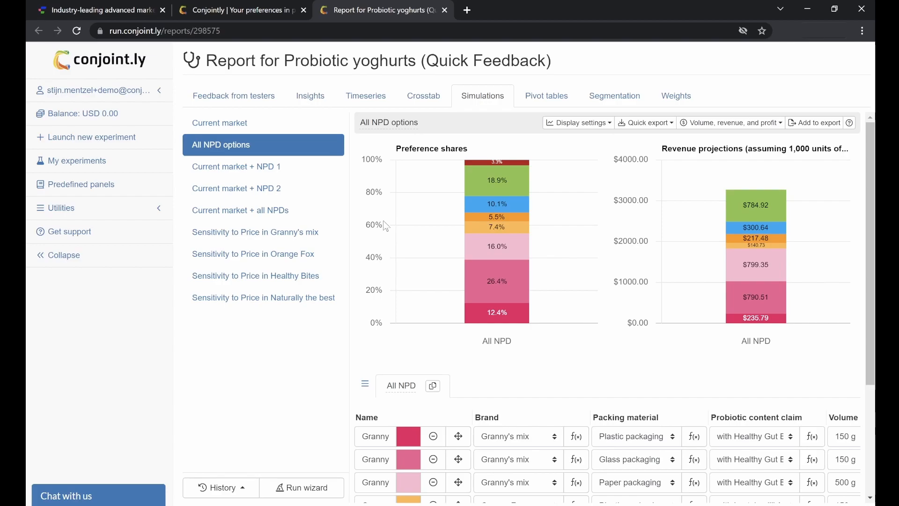
click(259, 218)
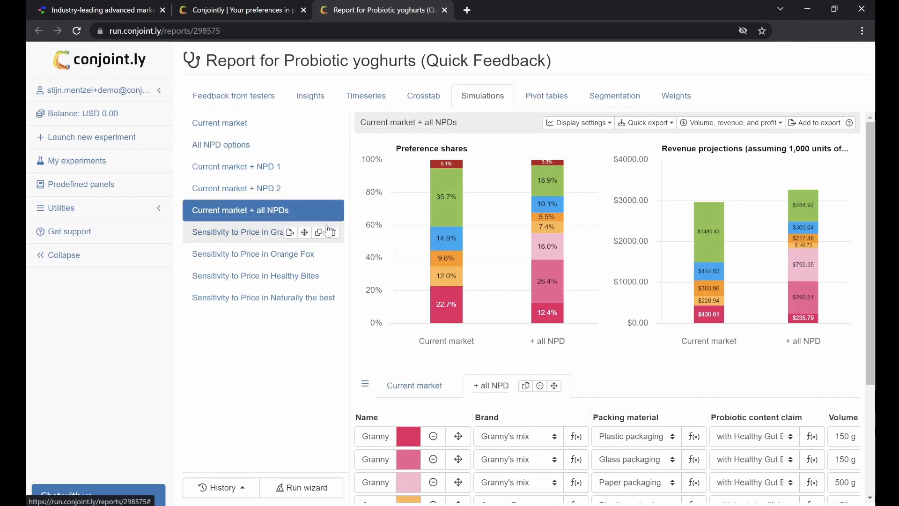
mouse_move(440, 320)
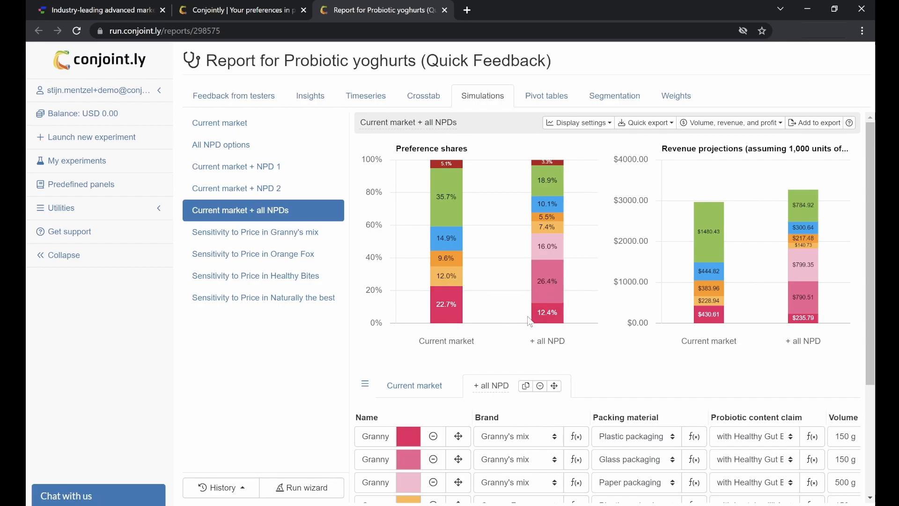
mouse_move(535, 322)
mouse_move(536, 283)
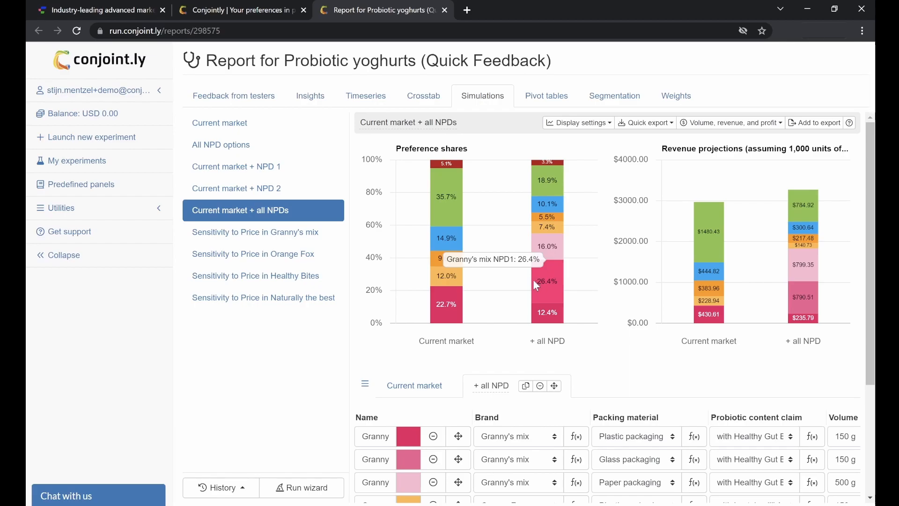
mouse_move(537, 242)
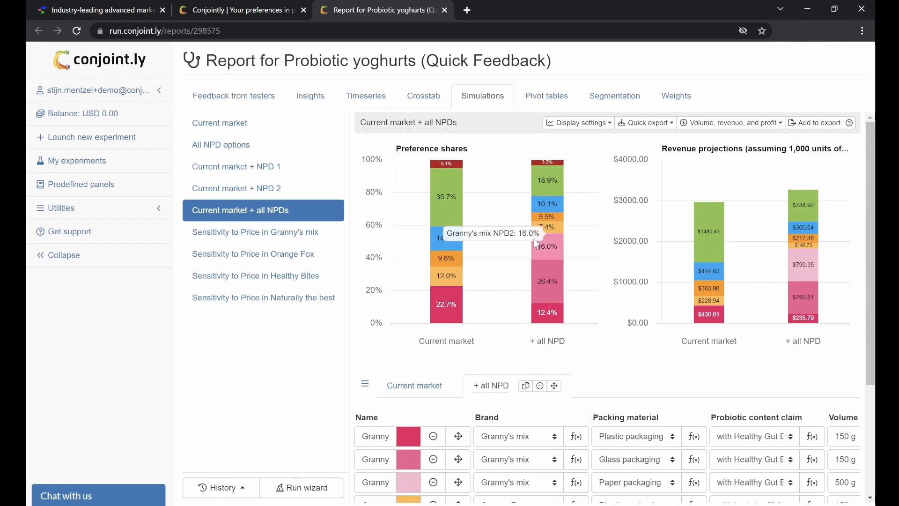
click(295, 123)
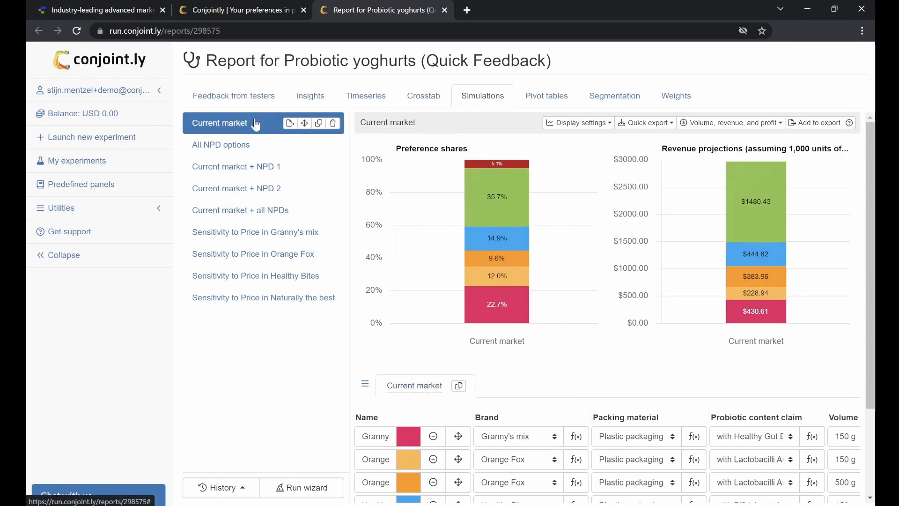
click(459, 385)
scroll(385, 475, down, 3)
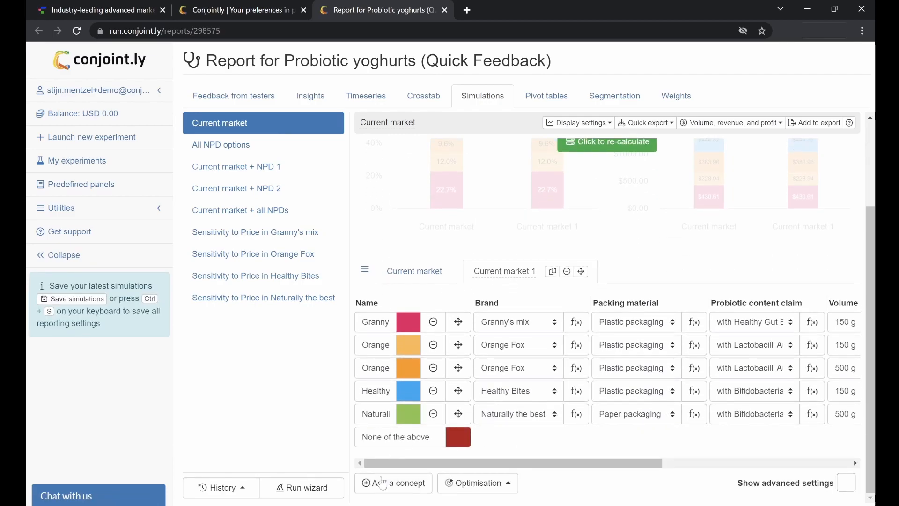
click(384, 475)
drag(417, 440, 400, 351)
click(400, 353)
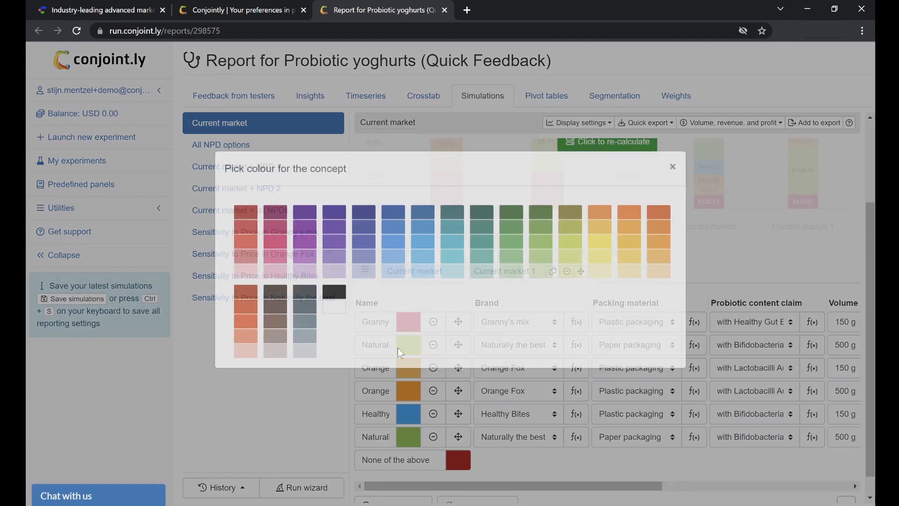
click(275, 275)
double_click(377, 345)
text(Granny)
click(515, 351)
click(514, 361)
scroll(515, 370, up, 2)
click(604, 254)
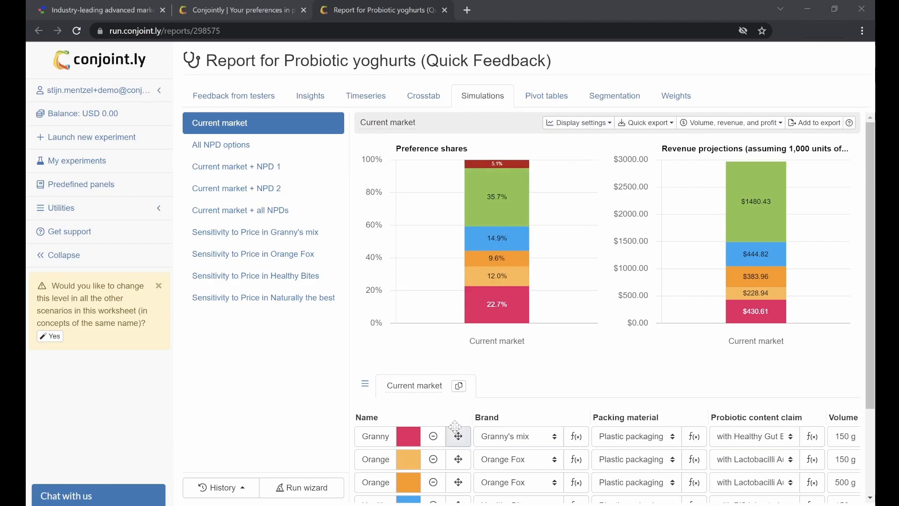
Step: Duplicate the Current market scenario and add a concept to the copy, placed directly below the first Granny's mix concept
scroll(455, 426, down, 3)
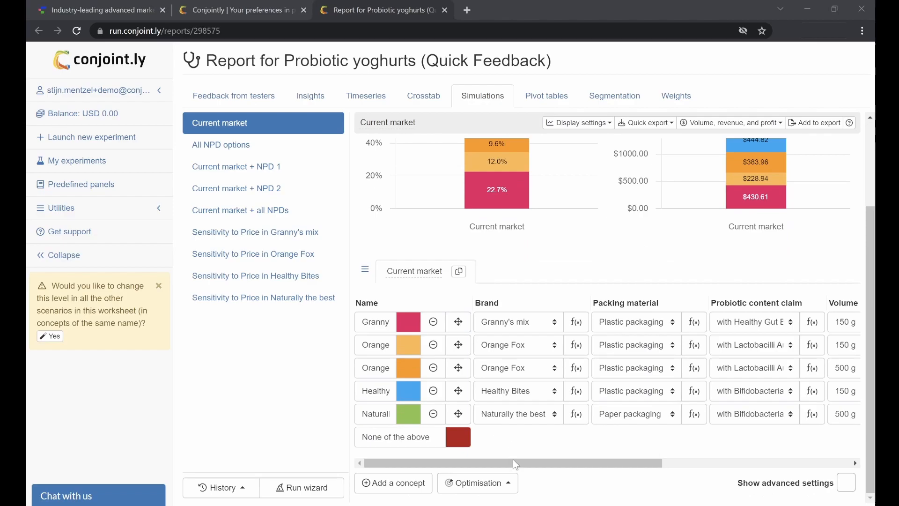
drag(513, 462, 492, 441)
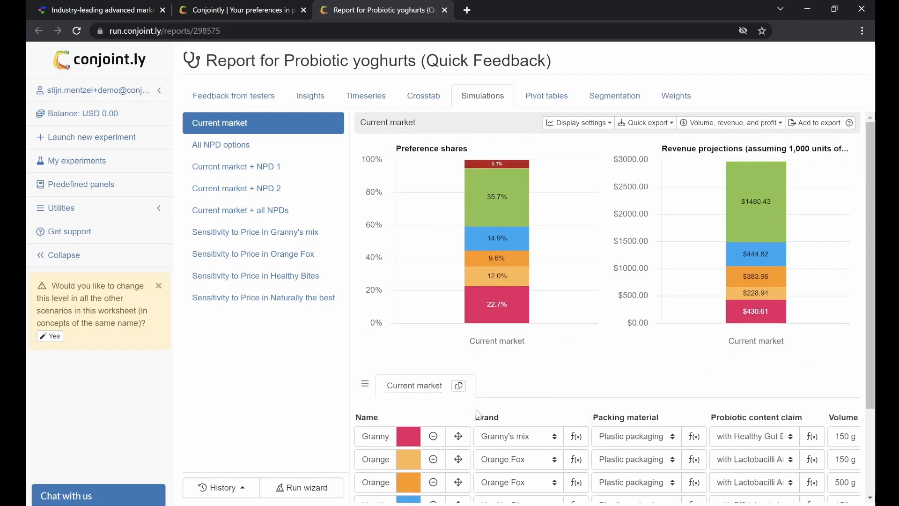
click(457, 382)
click(402, 483)
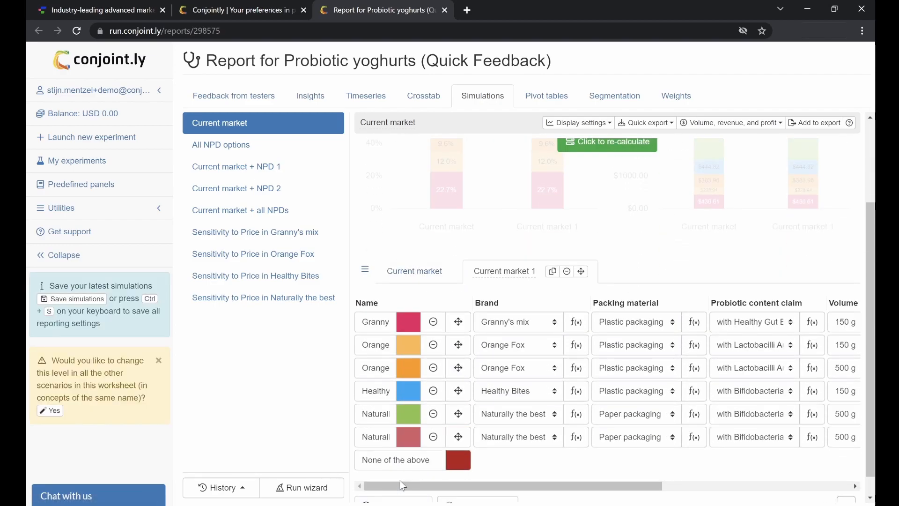
drag(458, 436, 381, 341)
Step: Set the added concept's brand to Granny's mix and name it NPD 1
click(514, 346)
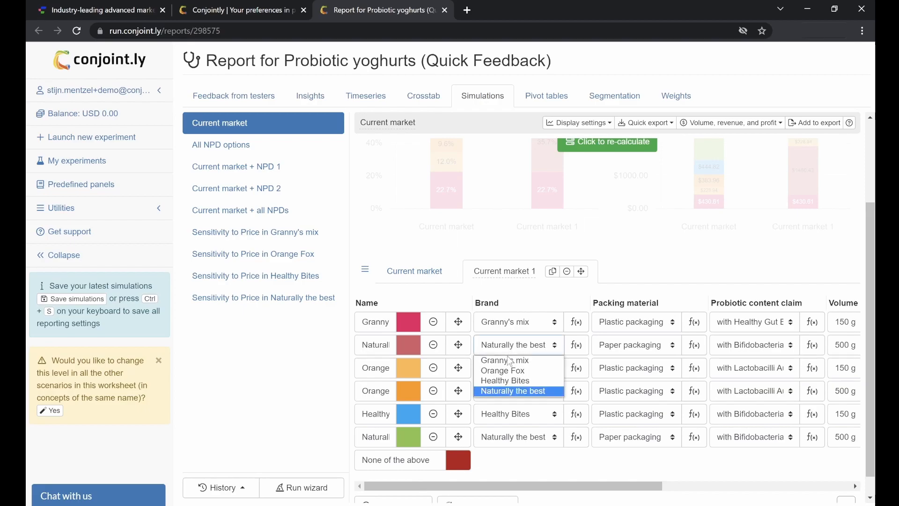
click(503, 359)
double_click(372, 327)
double_click(367, 345)
text(NPD 1)
key(BackSpace)
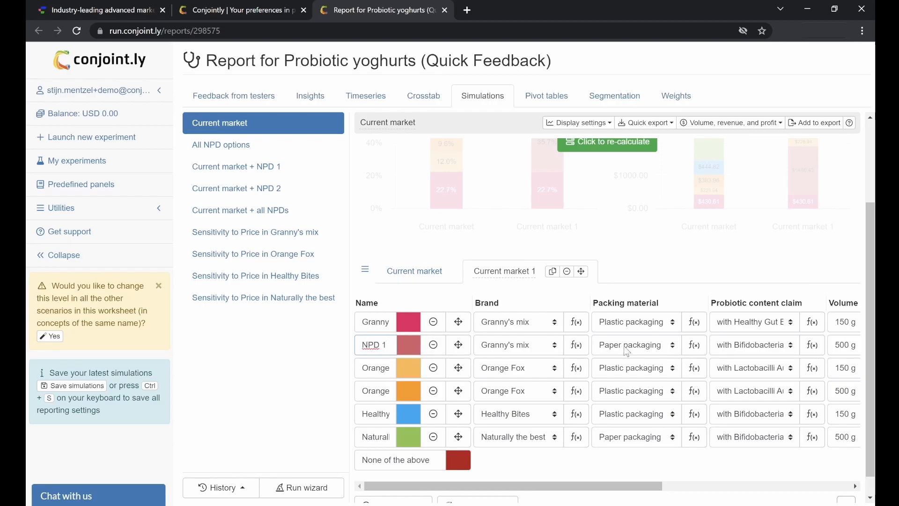
Step: Give NPD 1 glass packaging, the Healthy Gut Bacteria claim and a volume of 150 g
click(627, 347)
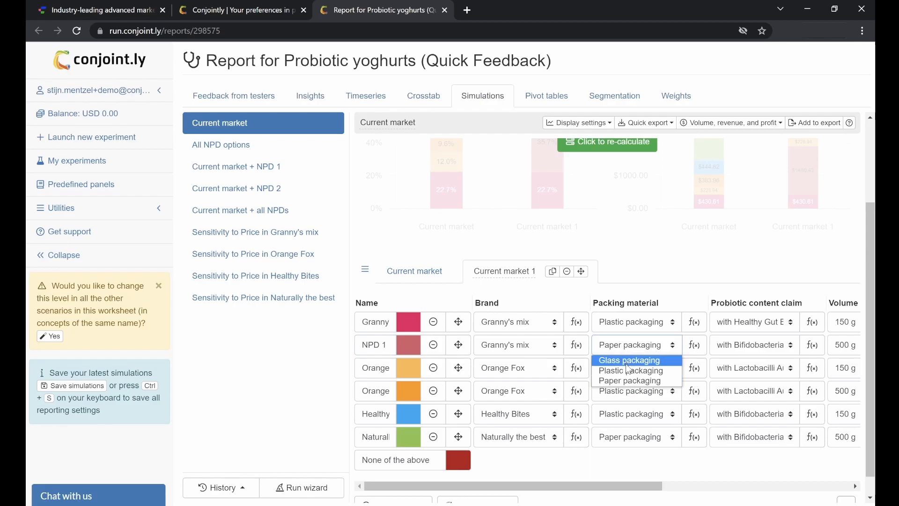
click(628, 360)
click(730, 348)
click(763, 391)
drag(660, 487, 767, 496)
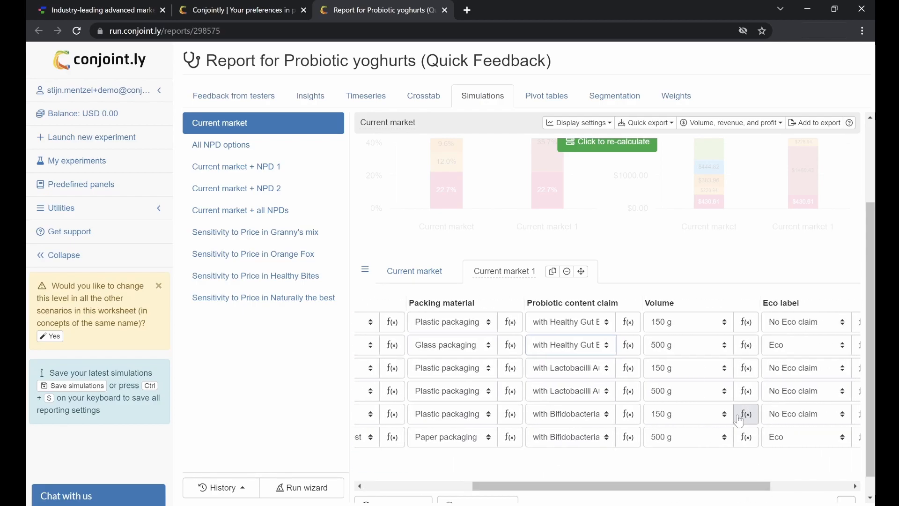
click(685, 345)
click(669, 361)
Step: Set NPD 1's price to 2,99 and recalculate the simulation
drag(689, 492, 766, 493)
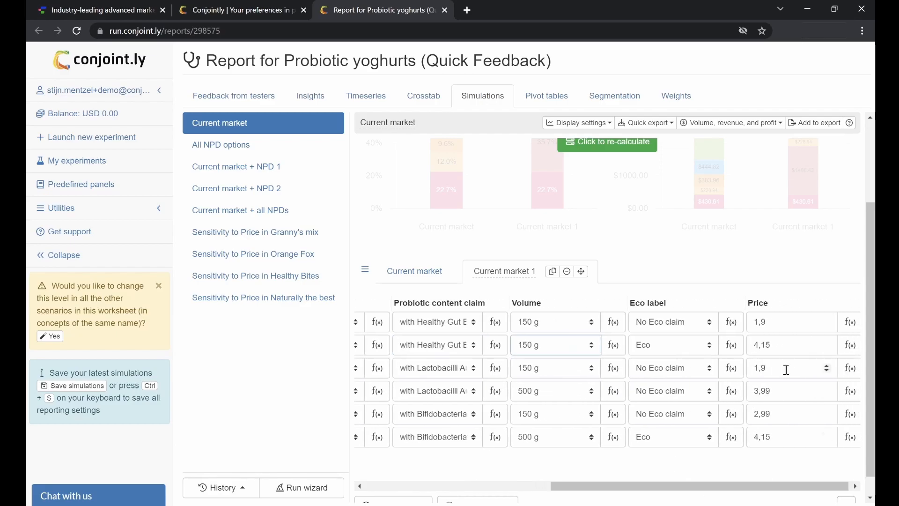
mouse_move(767, 347)
mouse_down()
mouse_move(748, 349)
mouse_move(763, 342)
mouse_up()
text(2)
text(99)
drag(667, 487, 480, 487)
click(586, 146)
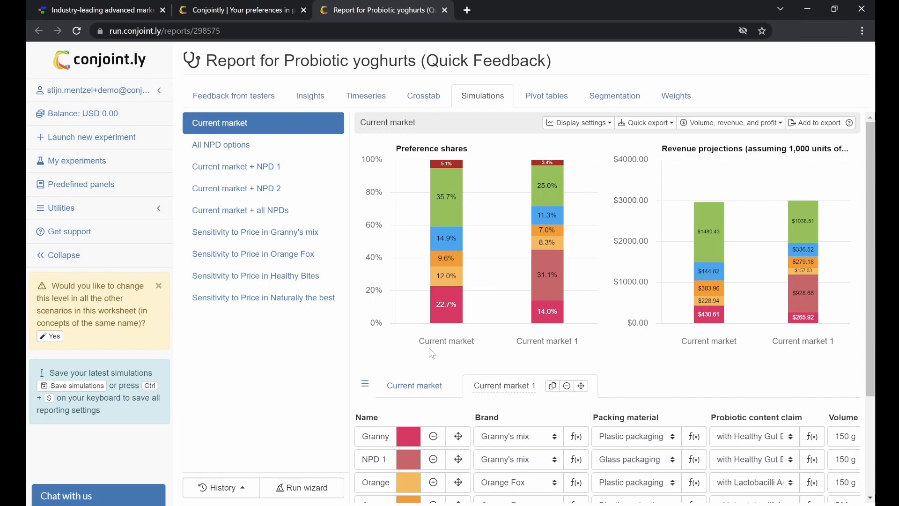
Step: Compare the preference shares of Granny's mix and NPD 1 between the Current market and Current market 1 scenarios
mouse_move(439, 308)
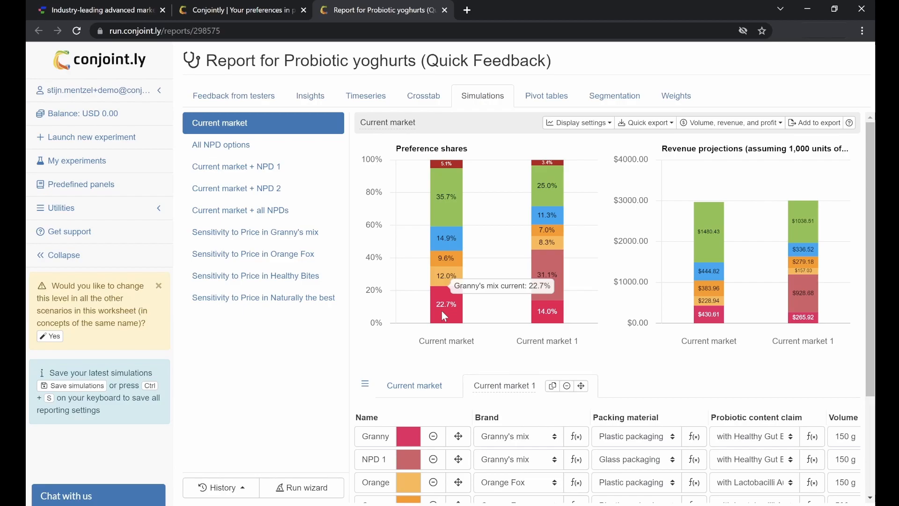
mouse_move(538, 316)
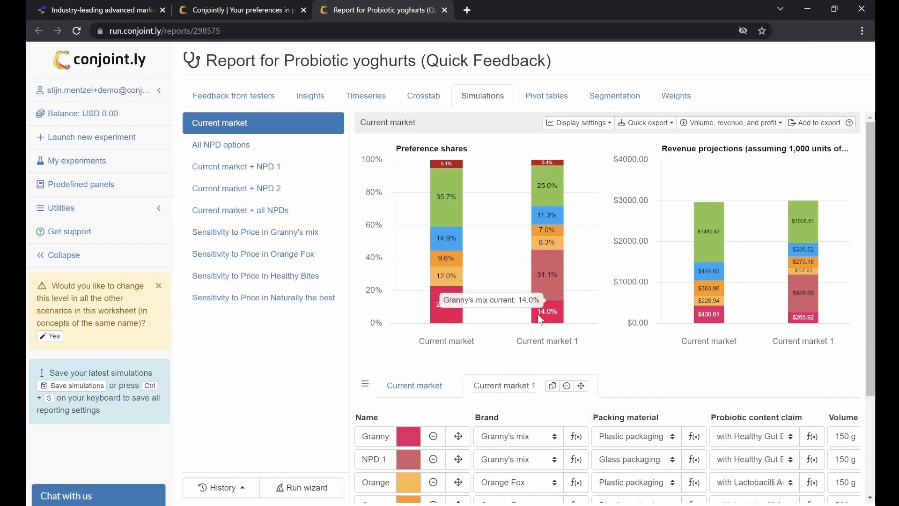
mouse_move(542, 295)
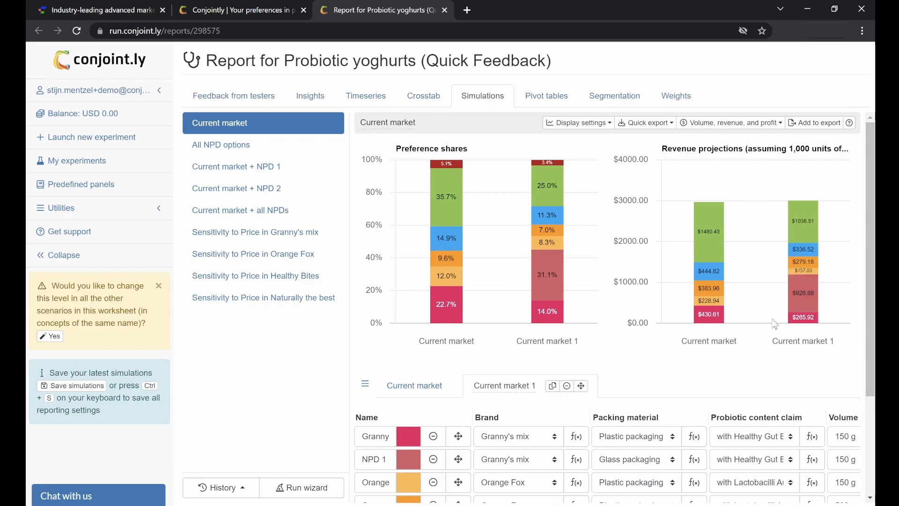
Step: Open the Current market + all NPDs simulation and examine its concepts and the preference shares of the Granny's mix products
click(262, 166)
click(258, 216)
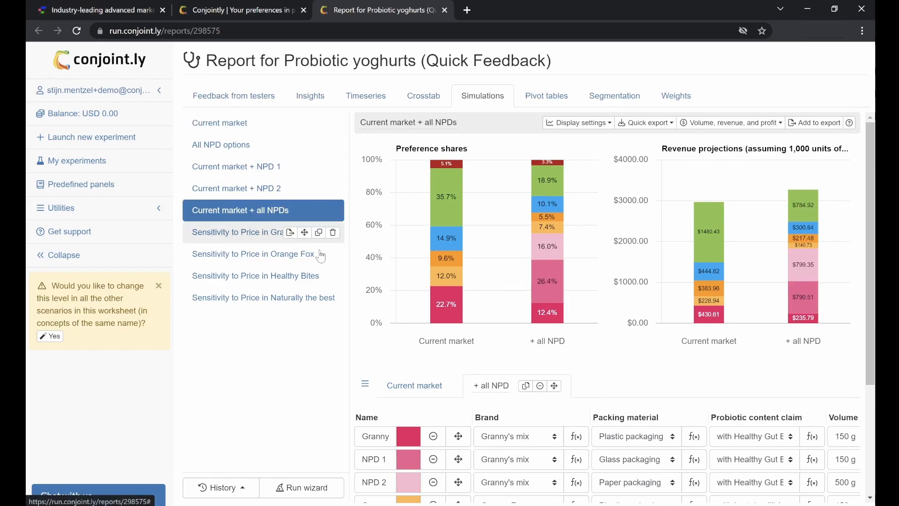
scroll(367, 337, down, 3)
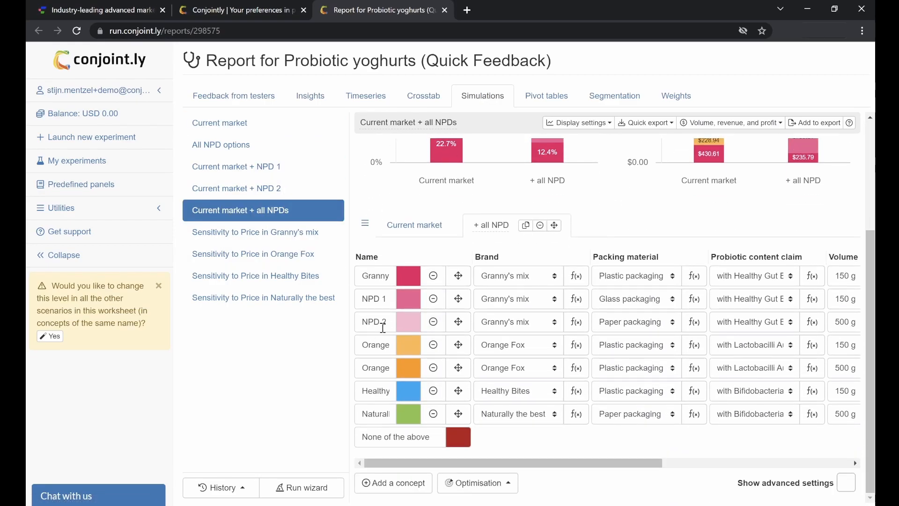
drag(469, 462, 410, 423)
scroll(411, 425, up, 3)
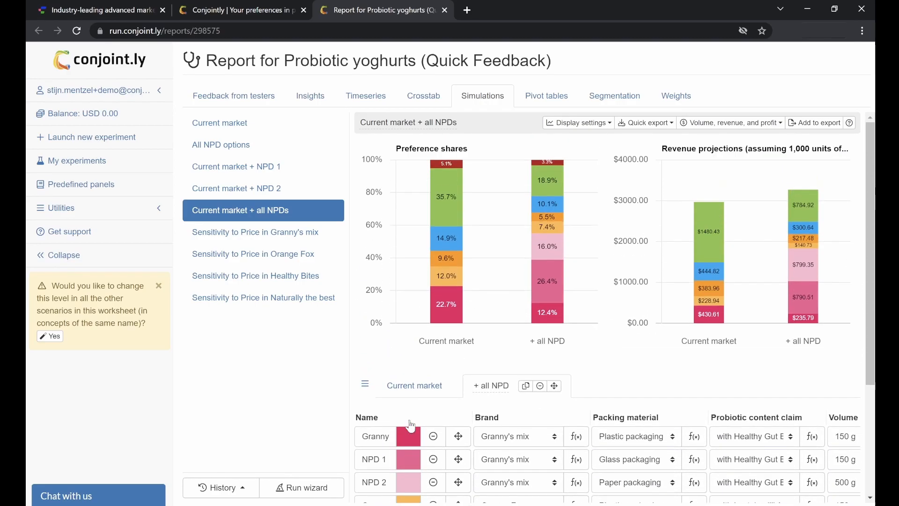
mouse_move(452, 318)
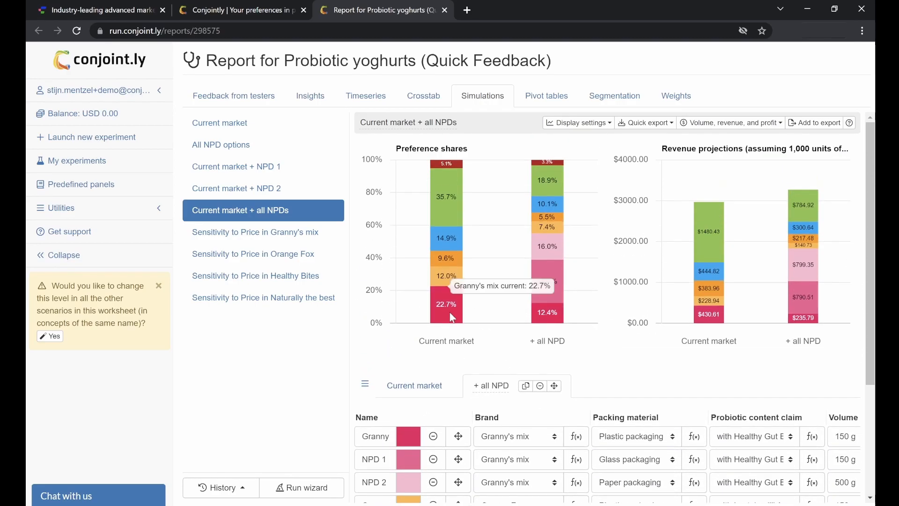
mouse_move(537, 323)
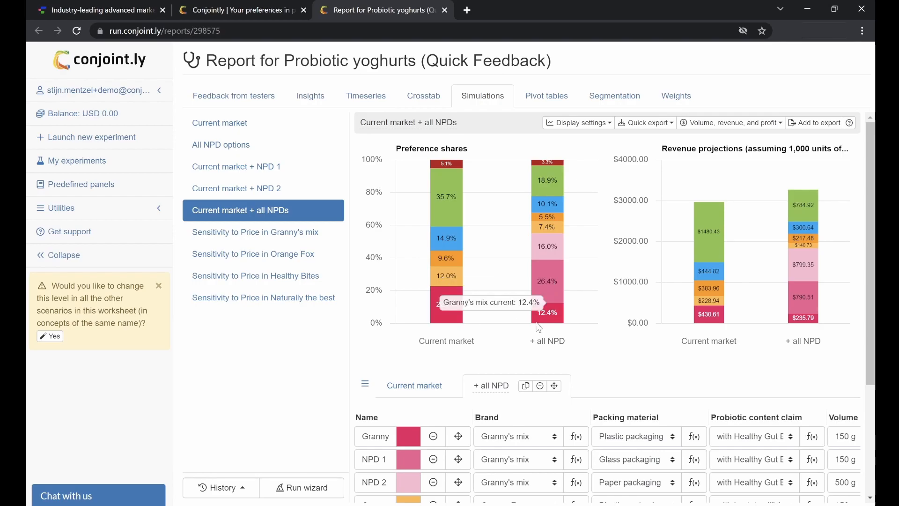
mouse_move(551, 289)
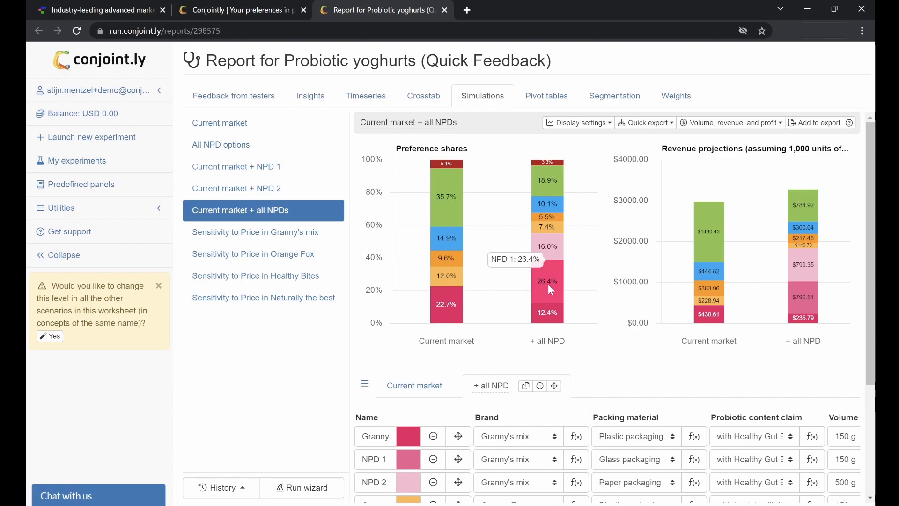
mouse_move(537, 258)
Step: Open the Current market + each NPD simulation, recalculate it and compare the Granny's mix and NPD shares across its scenarios
click(251, 212)
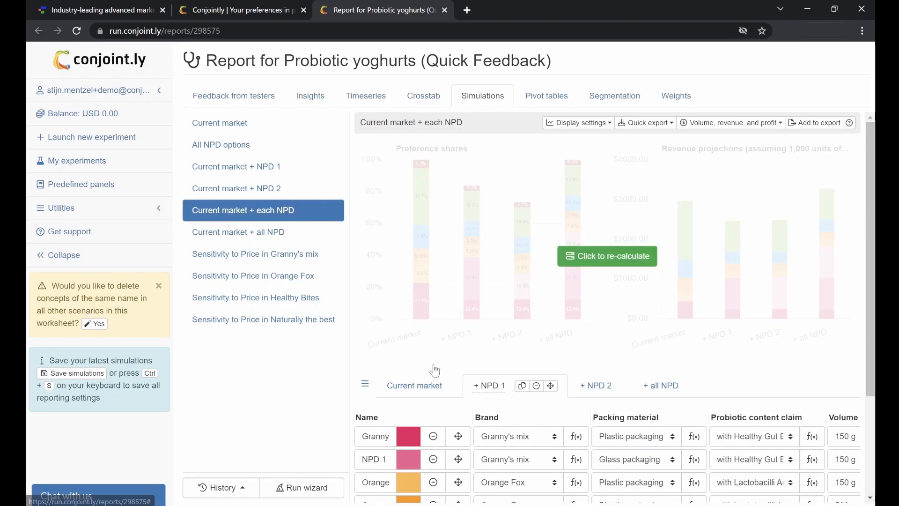
scroll(497, 389, down, 3)
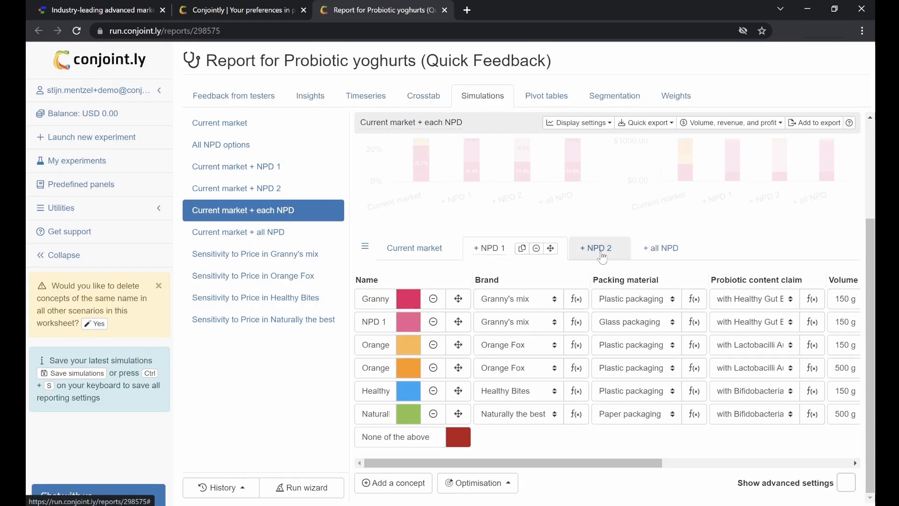
scroll(646, 260, up, 3)
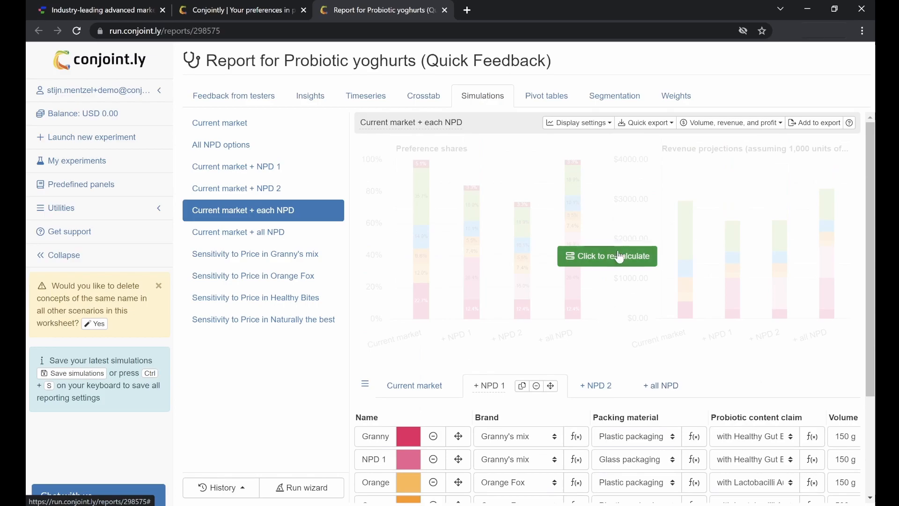
click(619, 256)
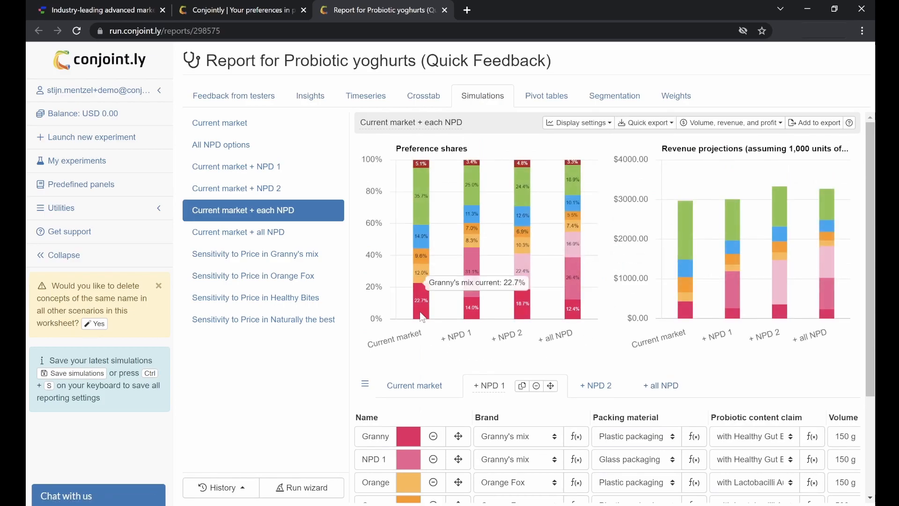
mouse_move(467, 318)
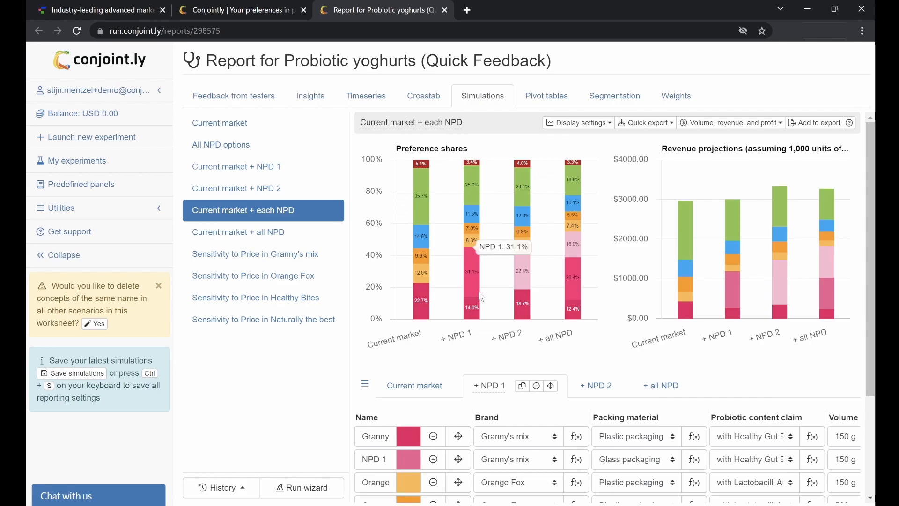
mouse_move(524, 285)
Step: In the Current market simulation, set the Granny's mix probiotic content claim to Bifidobacteria Santium and recalculate
click(222, 130)
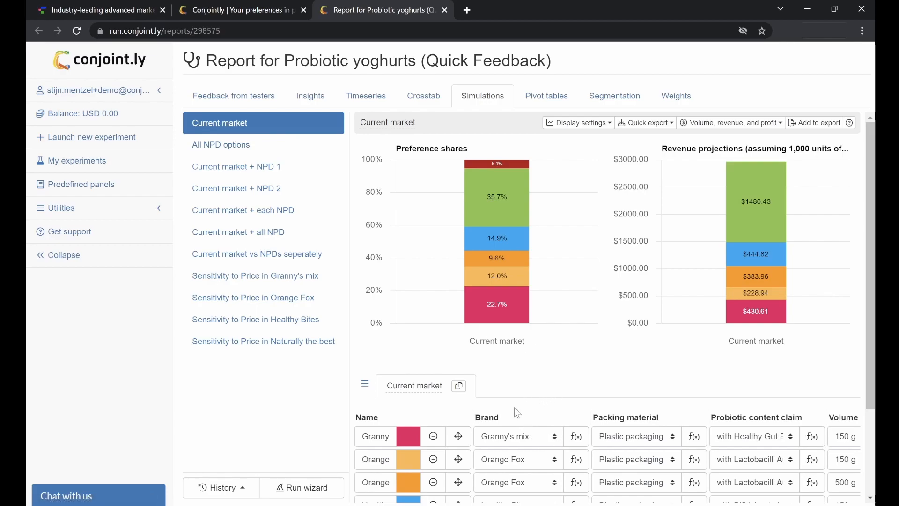
click(748, 445)
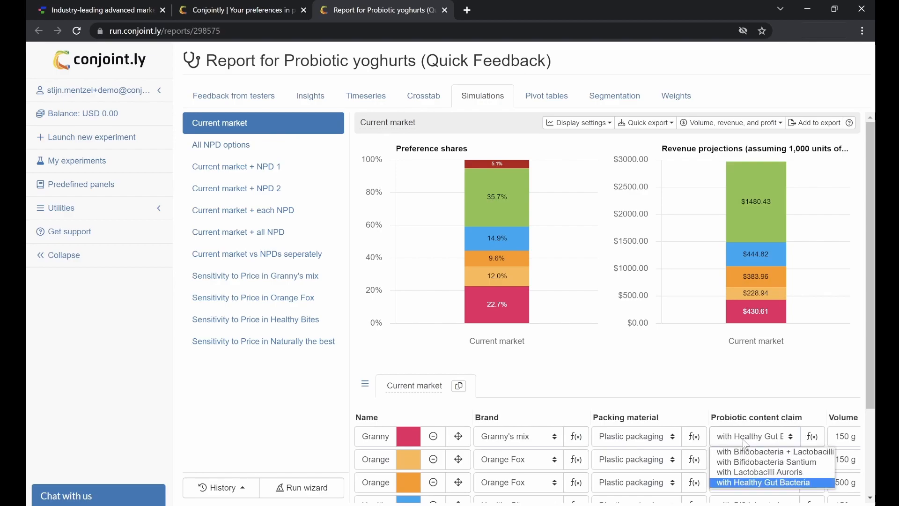
click(766, 462)
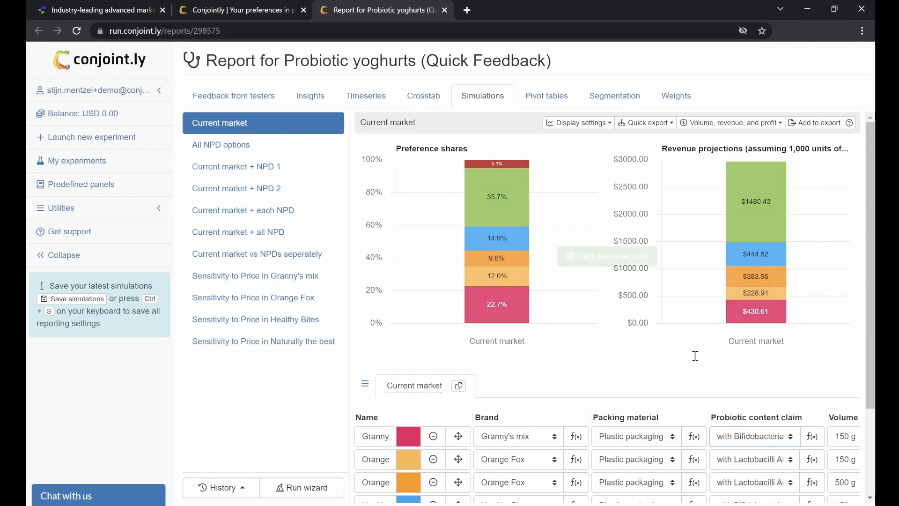
click(625, 266)
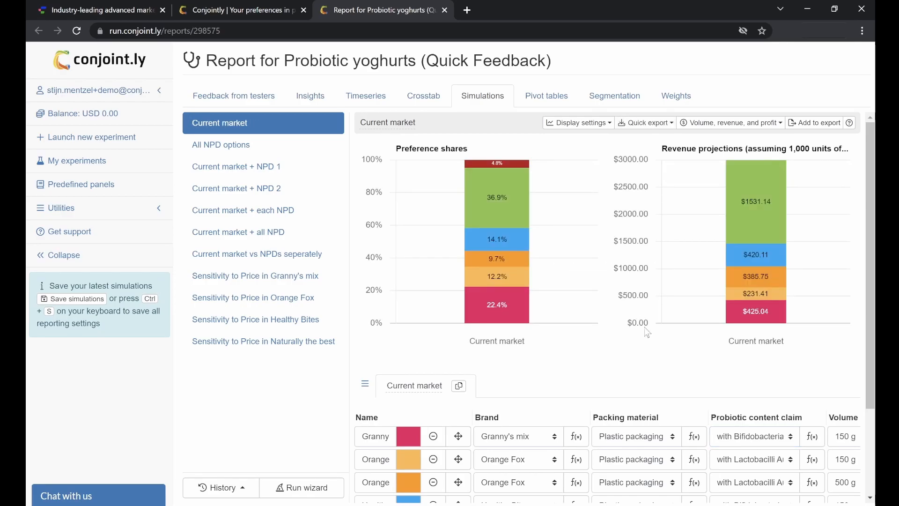
Step: Create and calculate a sensitivity simulation for the probiotic content claim of the Granny's mix concept
click(815, 443)
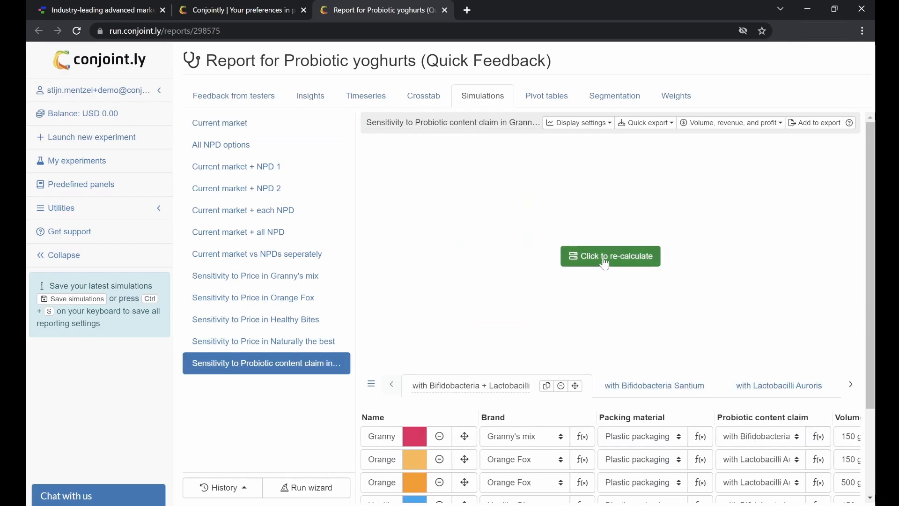
click(604, 262)
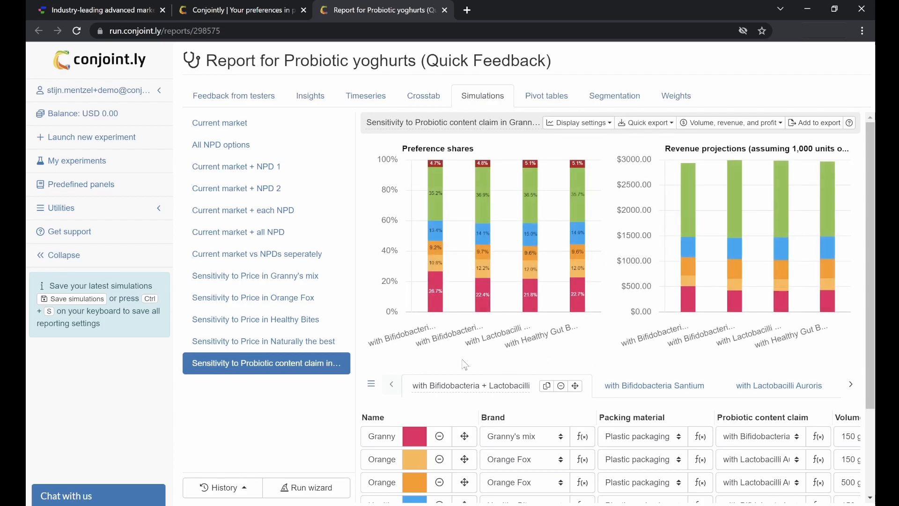
mouse_move(437, 310)
Step: Hide every concept except Granny's mix from the claim sensitivity charts
click(436, 167)
click(436, 168)
click(436, 207)
click(436, 201)
click(435, 206)
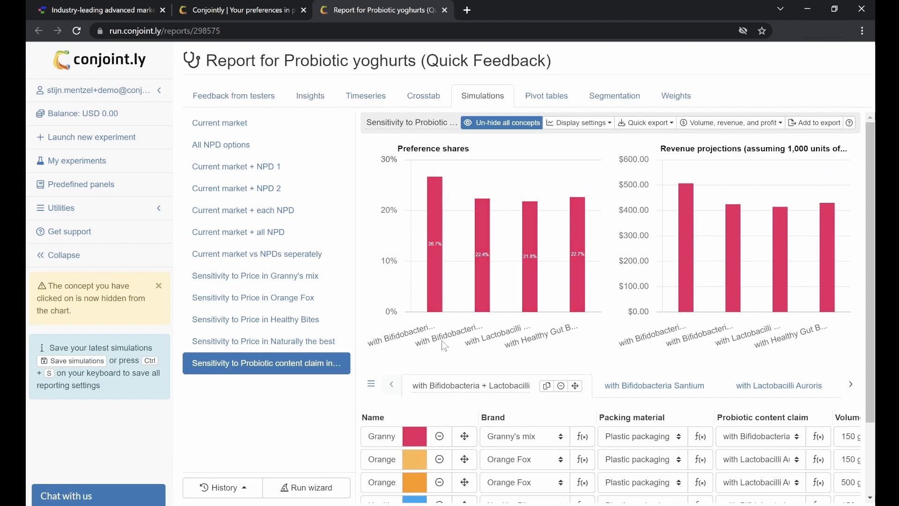
Step: From the NPD 1 scenario of Current market vs NPDs seperately, create and calculate a price sensitivity simulation for NPD 1
click(257, 254)
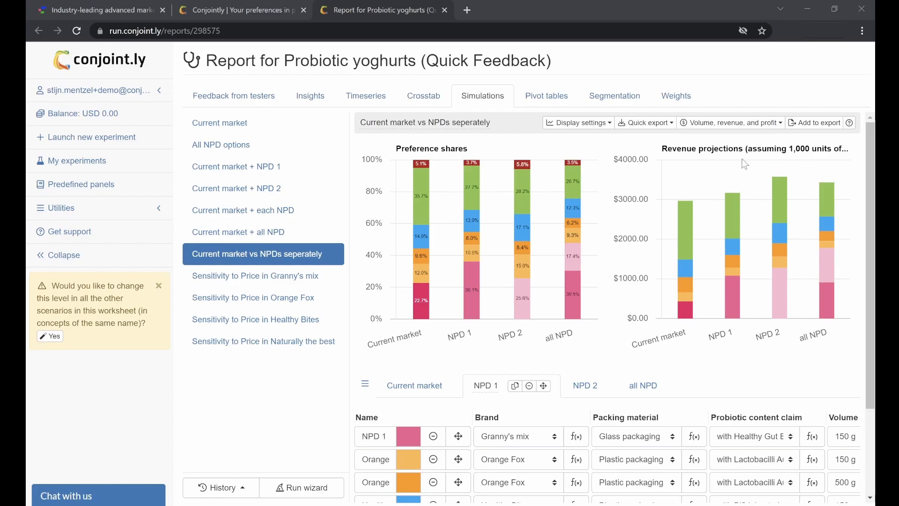
click(473, 300)
scroll(474, 301, down, 3)
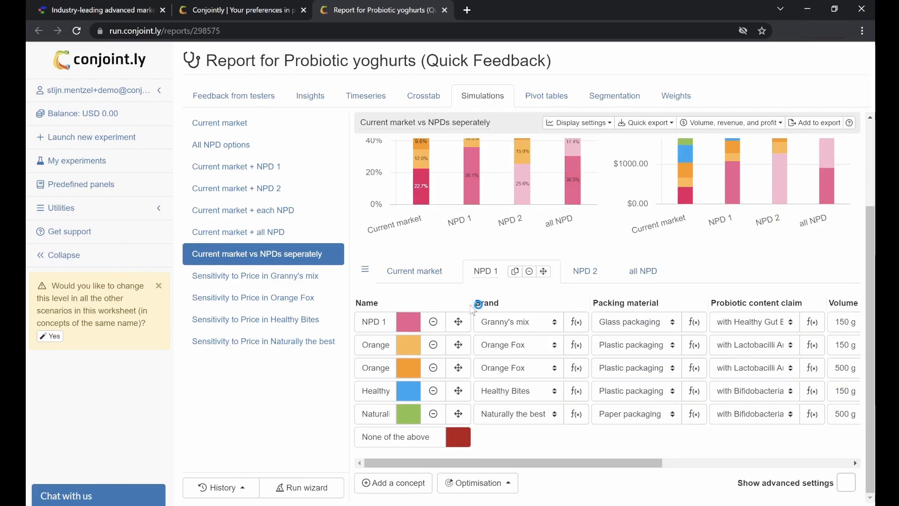
drag(515, 464, 703, 463)
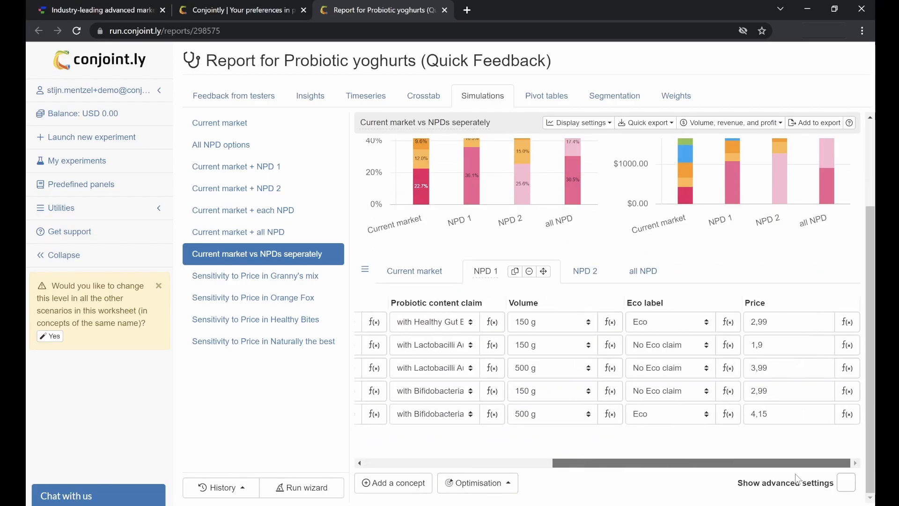
click(849, 323)
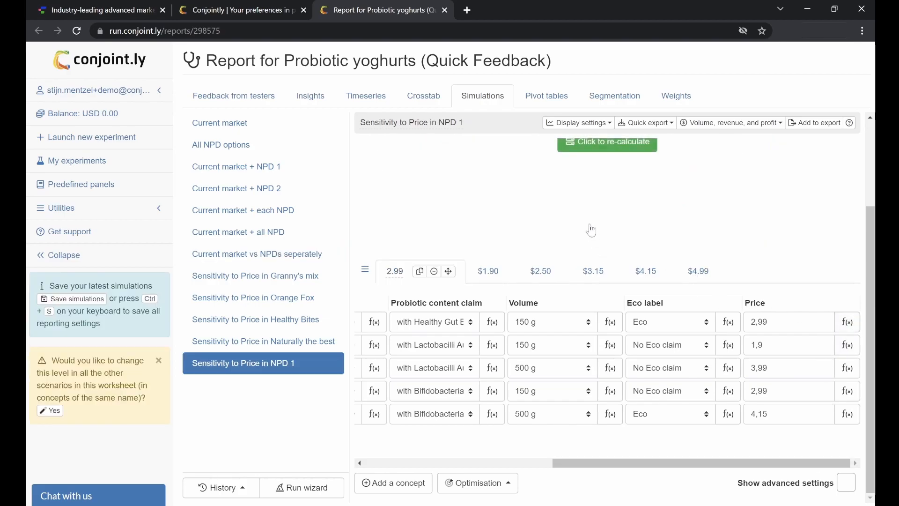
click(596, 149)
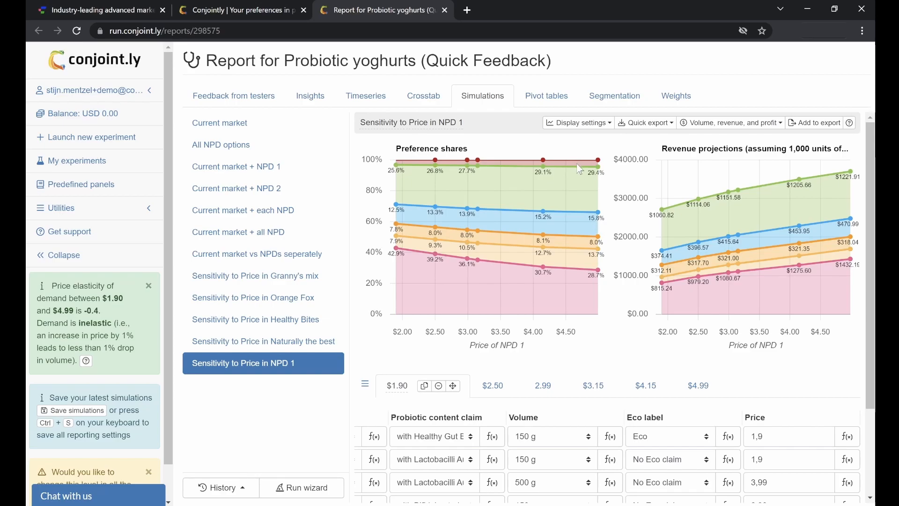
Step: Hide every concept except NPD 1 from the price sensitivity charts
click(569, 174)
click(561, 206)
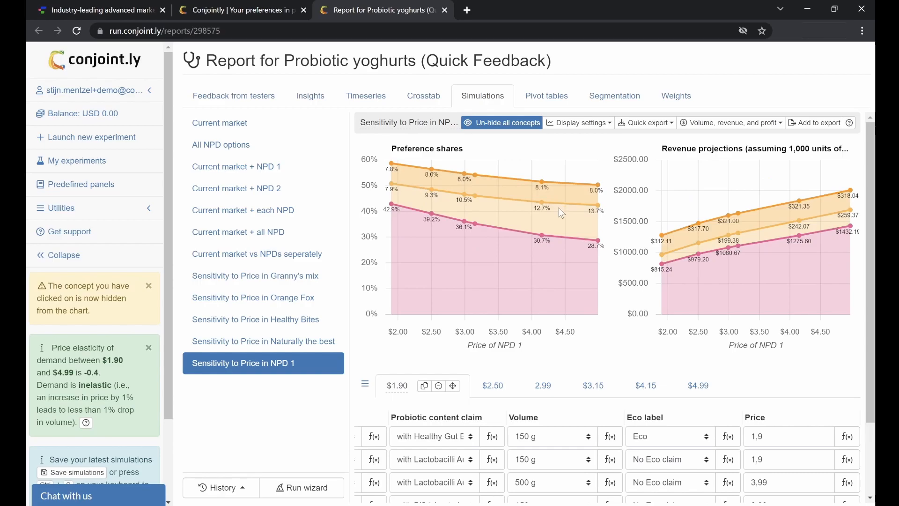
click(563, 201)
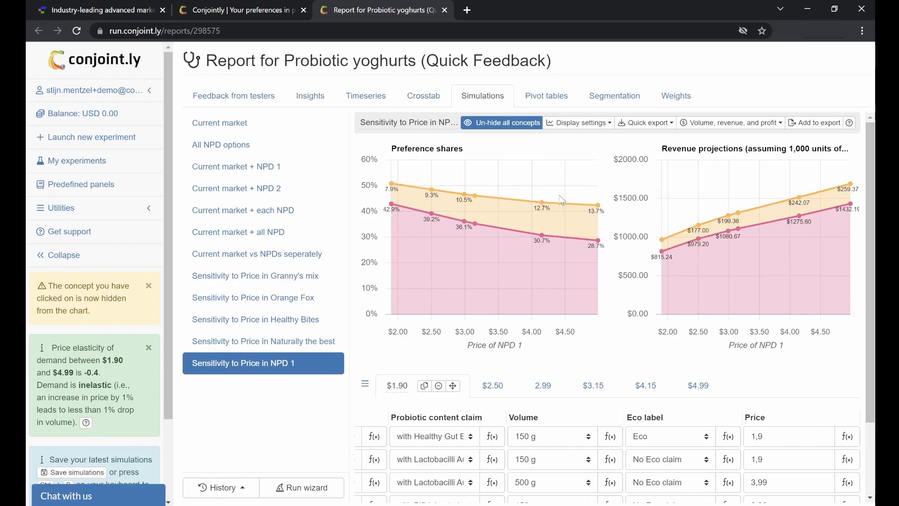
click(561, 221)
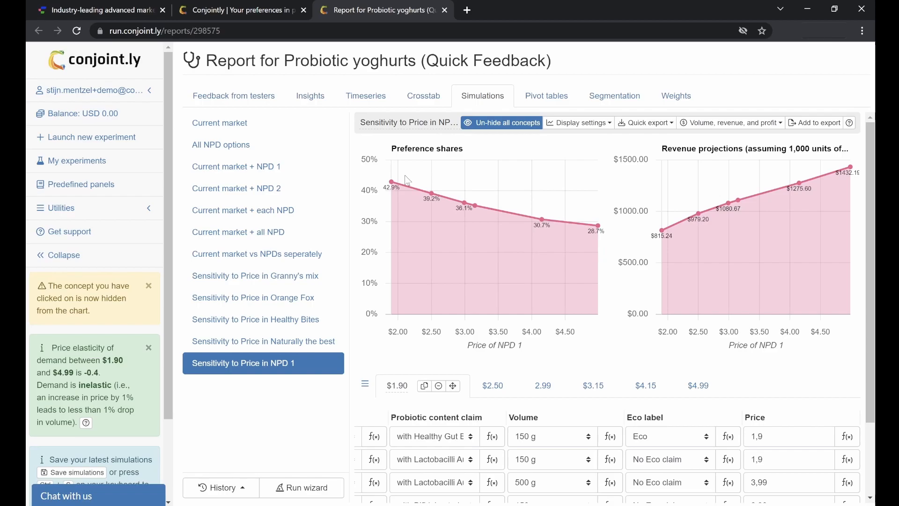
Step: Examine NPD 1's preference share at each price point along the curve
click(392, 183)
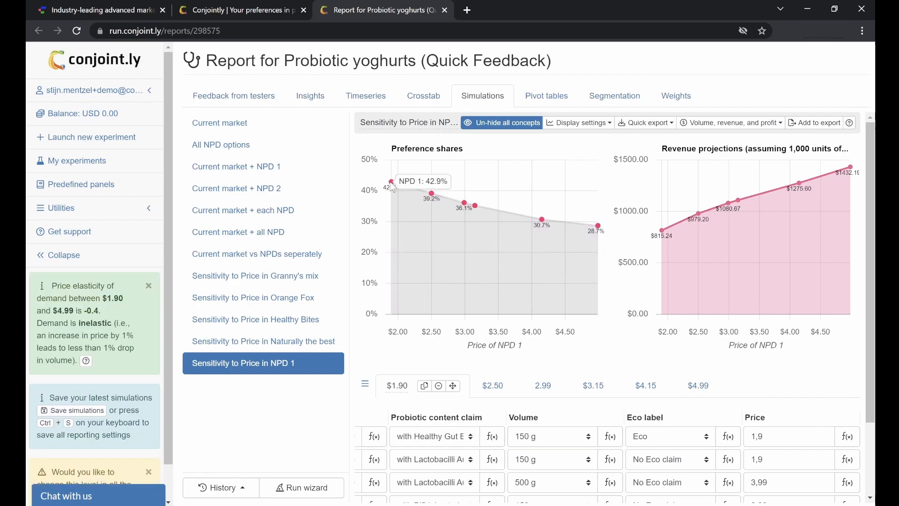
click(394, 187)
click(431, 192)
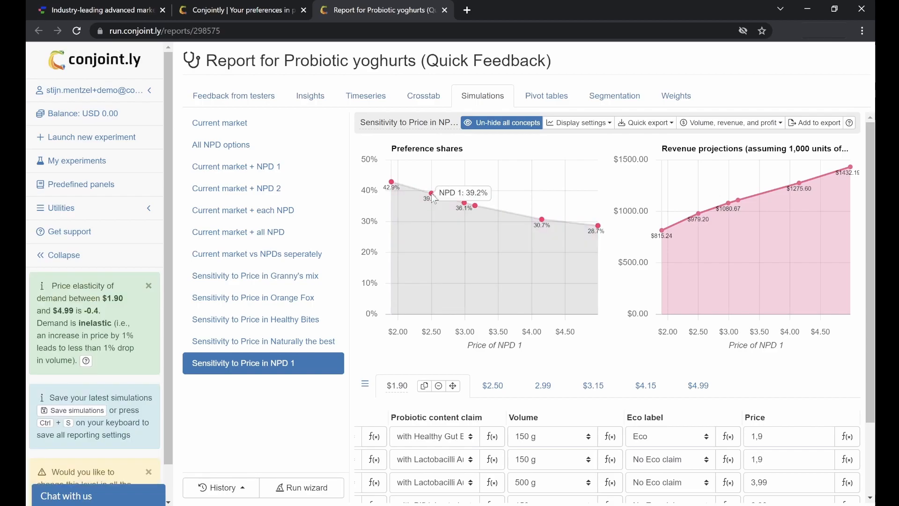
click(447, 203)
click(465, 203)
click(464, 203)
click(475, 206)
click(519, 215)
click(542, 220)
click(541, 220)
click(597, 226)
click(543, 220)
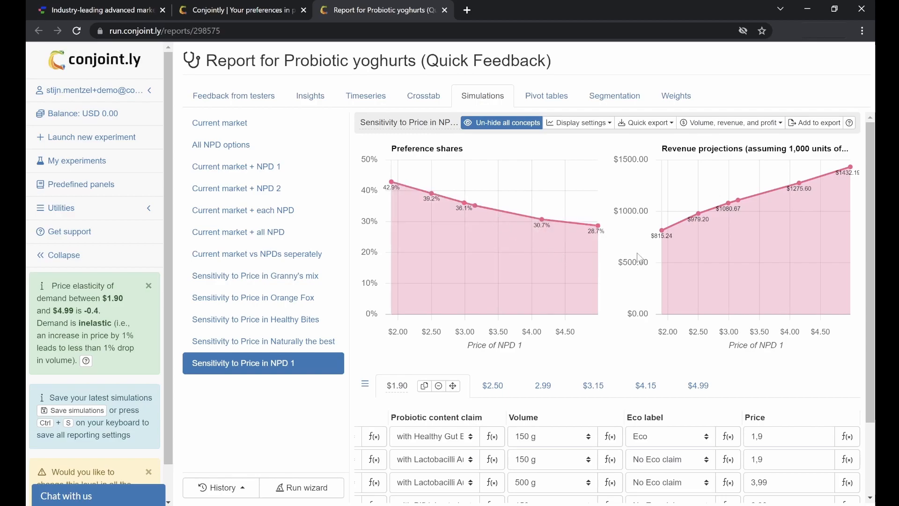
Step: Calculate the price elasticity of demand for NPD 1 between $2.50 and $4.15, then deselect the $4.15 point
click(431, 194)
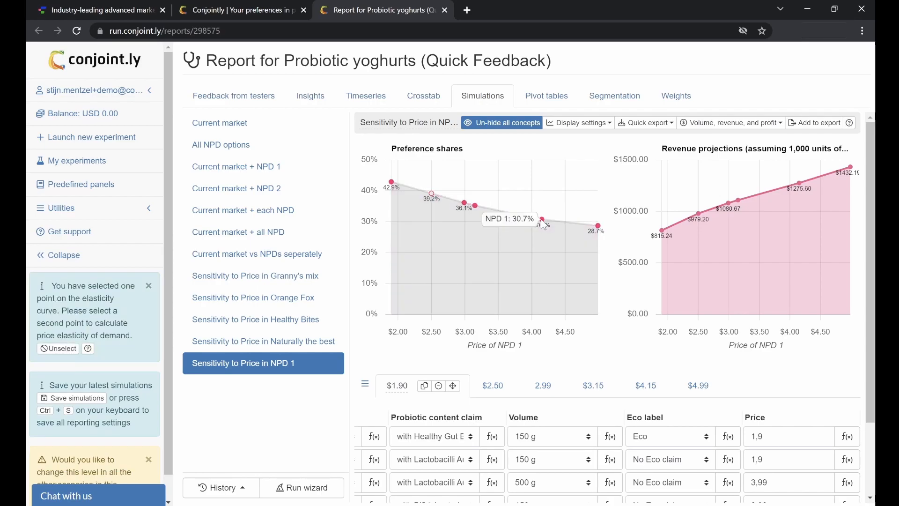
click(541, 219)
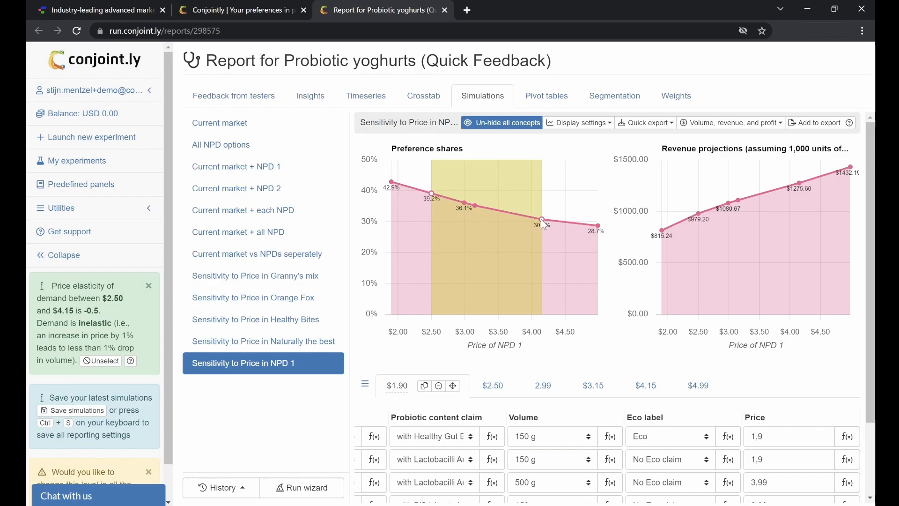
click(540, 219)
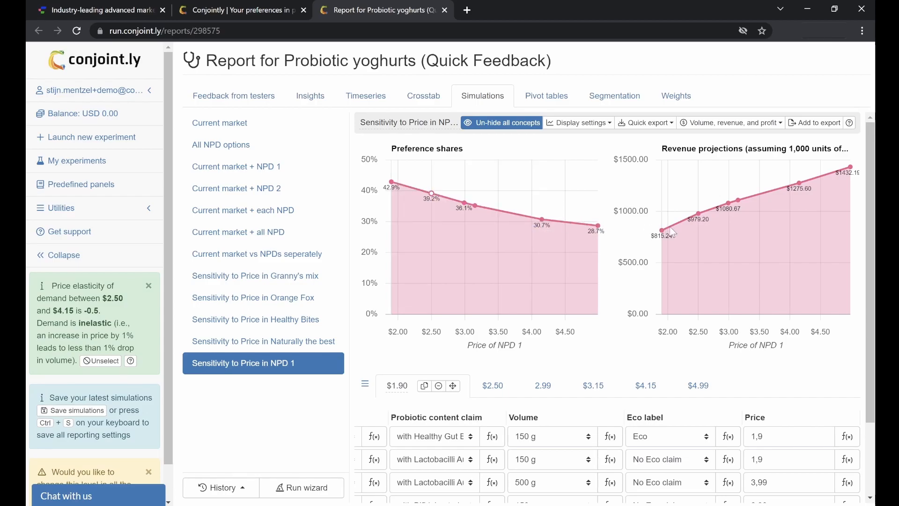
Step: Open the revenue projections calculation for NPD 1's price sensitivity and retitle it "Revenue projections (assuming 100,000 units offered)"
mouse_move(662, 231)
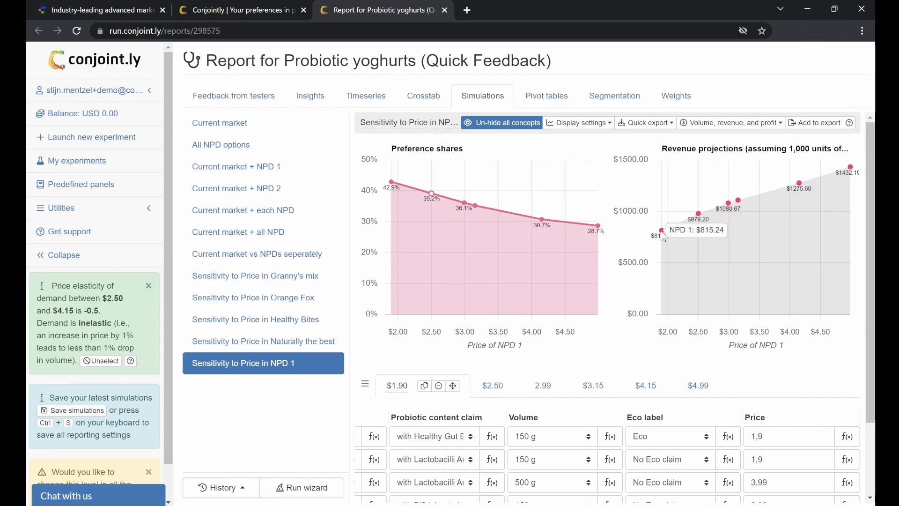
mouse_move(702, 219)
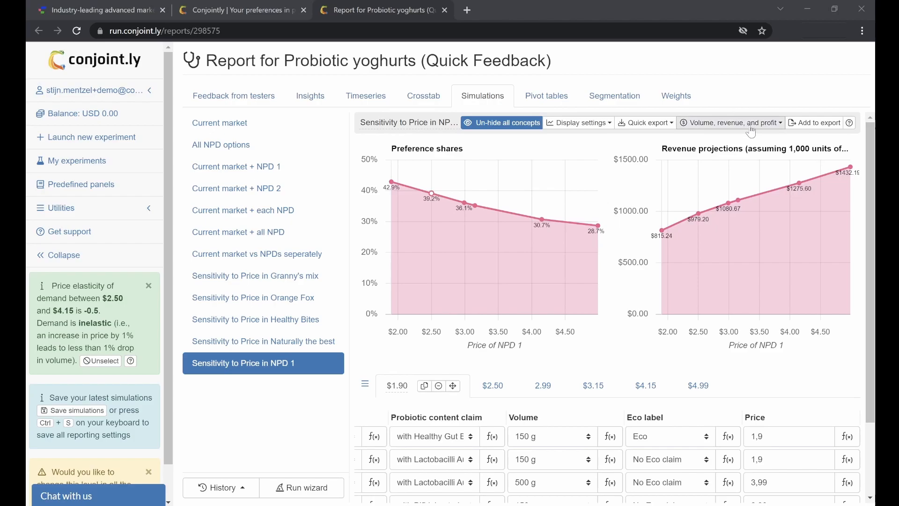
click(773, 130)
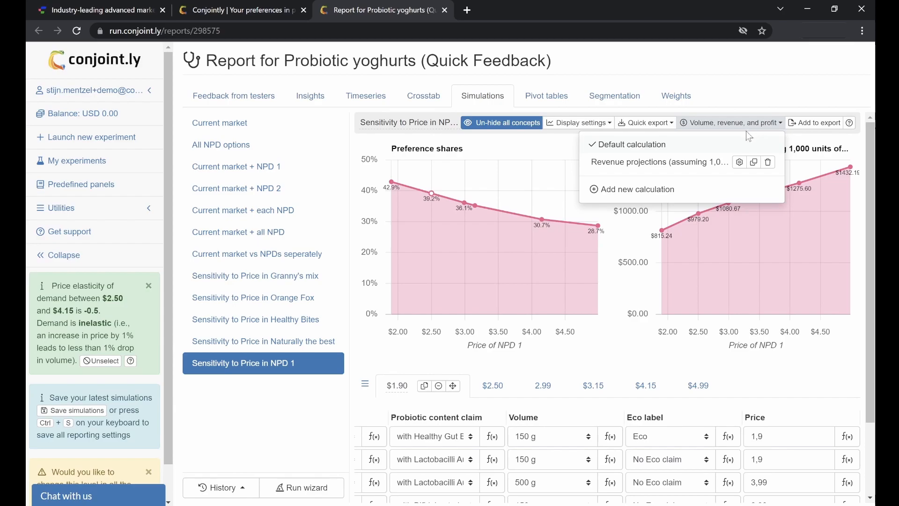
click(743, 163)
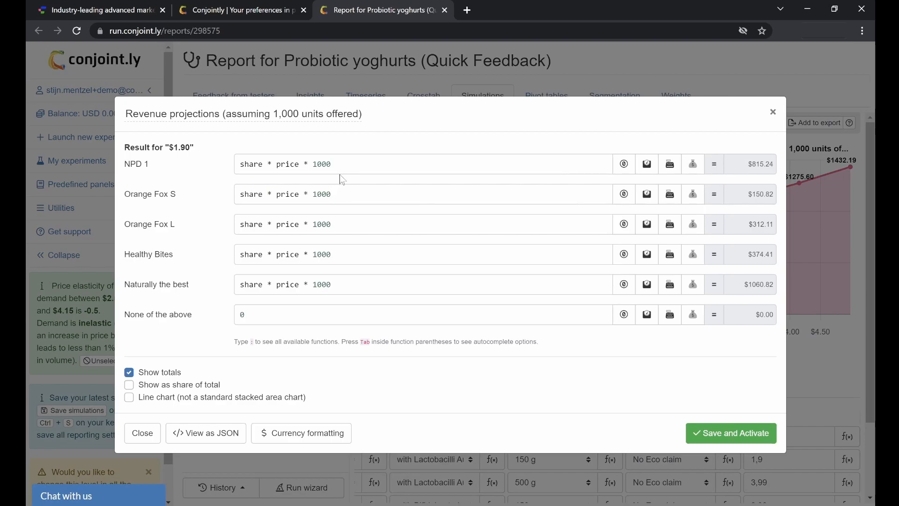
click(280, 114)
text(000)
Step: Set the revenue formula of all five products to share * price * 100000, then save and activate the calculation
click(347, 162)
text(000)
click(360, 193)
text(00)
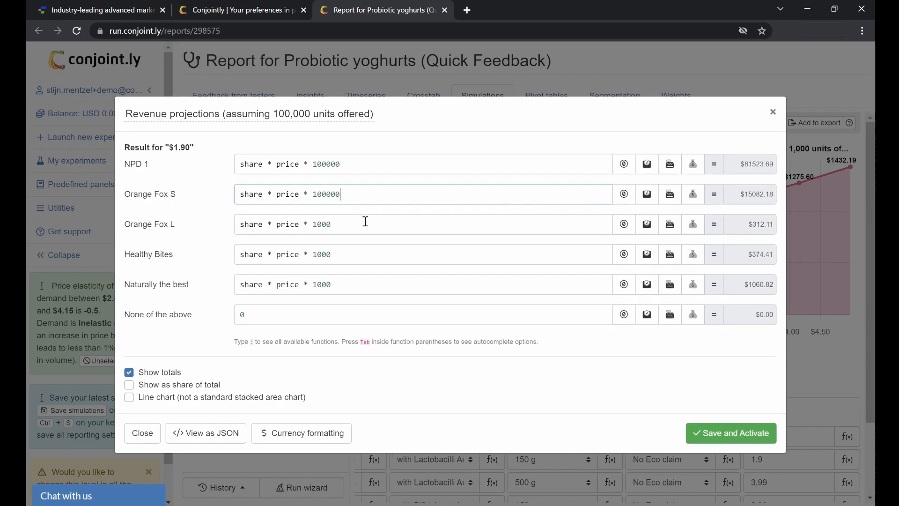
click(357, 225)
text(00)
click(351, 251)
text(00)
click(345, 286)
text(00)
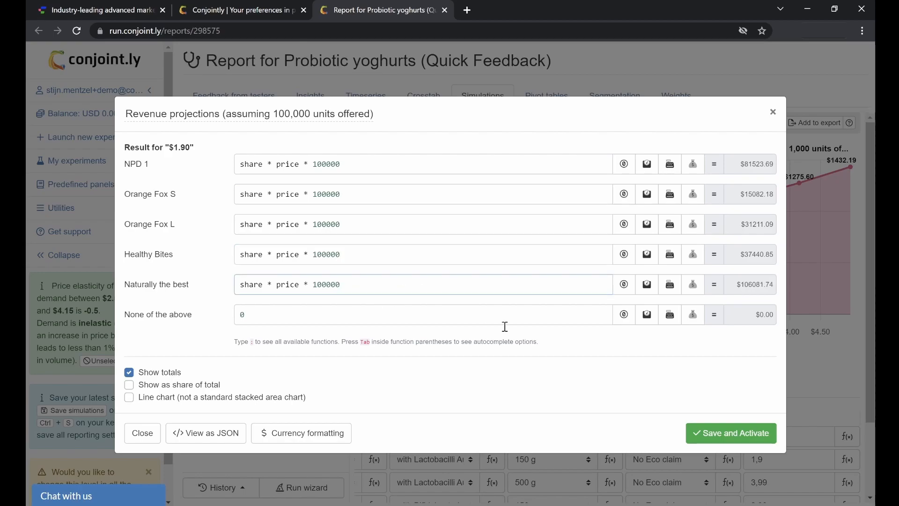
click(704, 430)
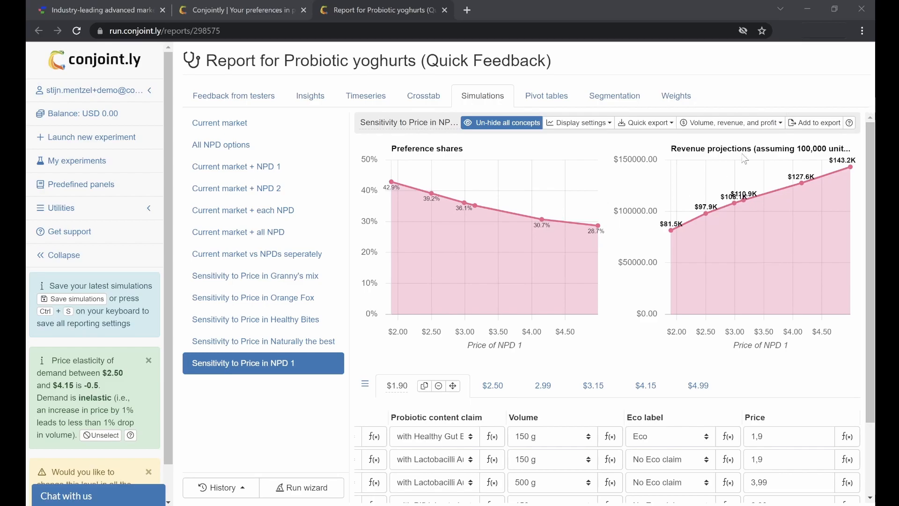
Step: Add a new calculation titled "Gross margin projections (assuming 1,000 units offered)"
click(775, 124)
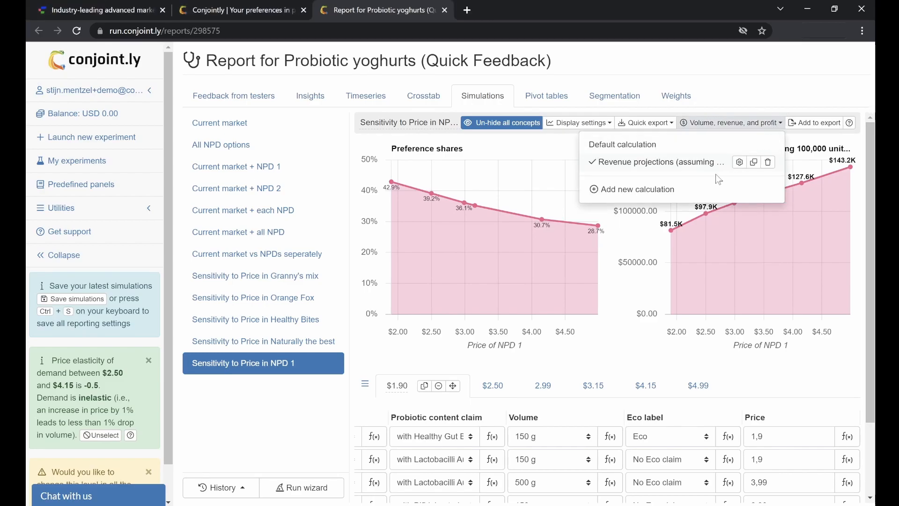
click(637, 190)
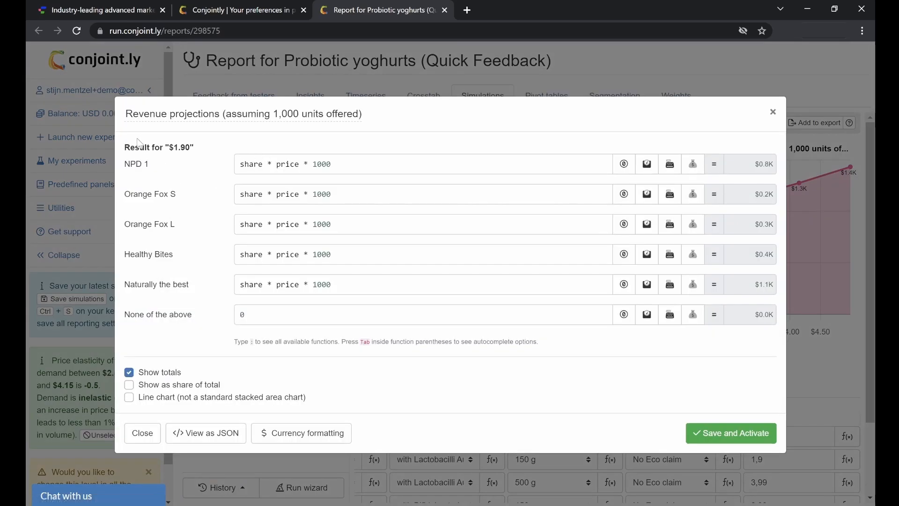
double_click(145, 114)
text(Gross margin)
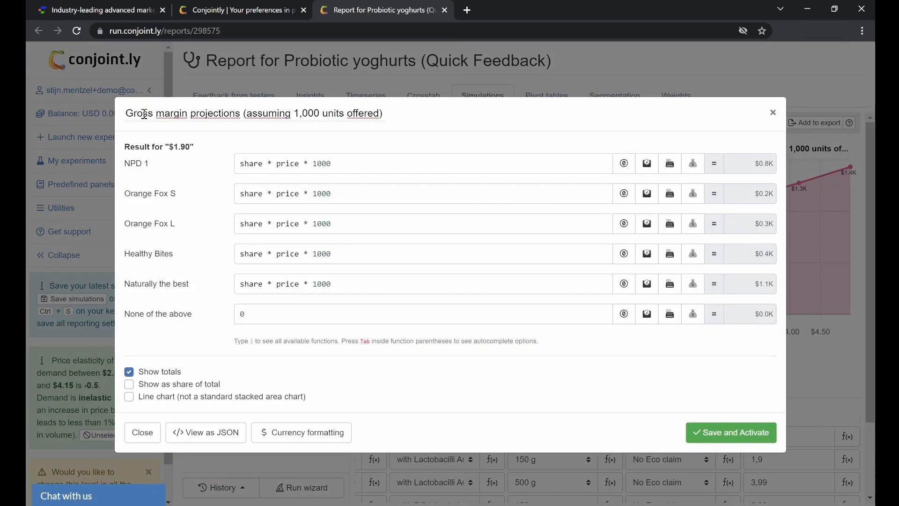
Step: Set NPD 1's gross margin formula to share * (price - 2.17) * 1000, then save and activate the calculation
click(693, 165)
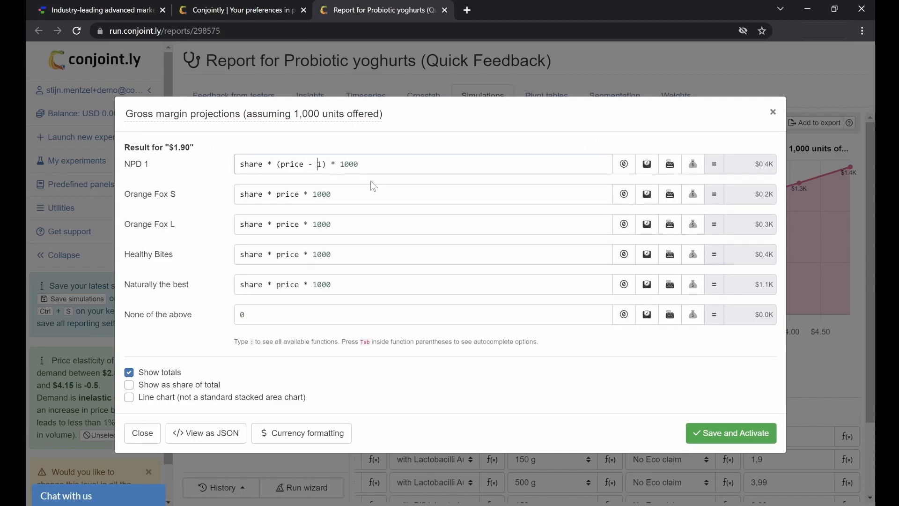
key(BackSpace)
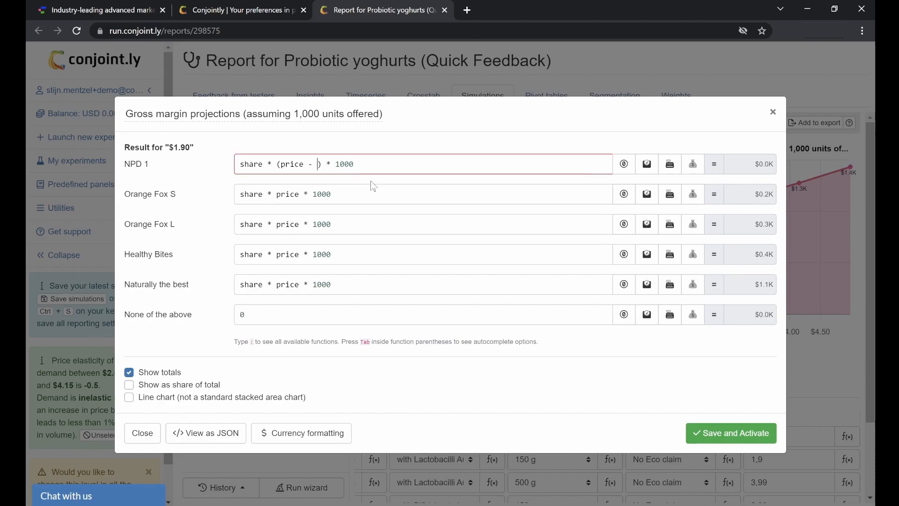
text(2.)
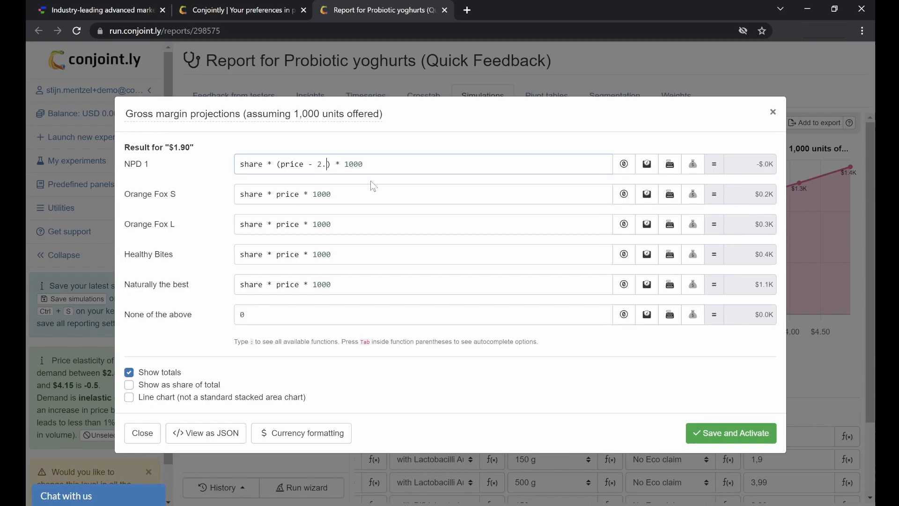
text(17)
click(691, 431)
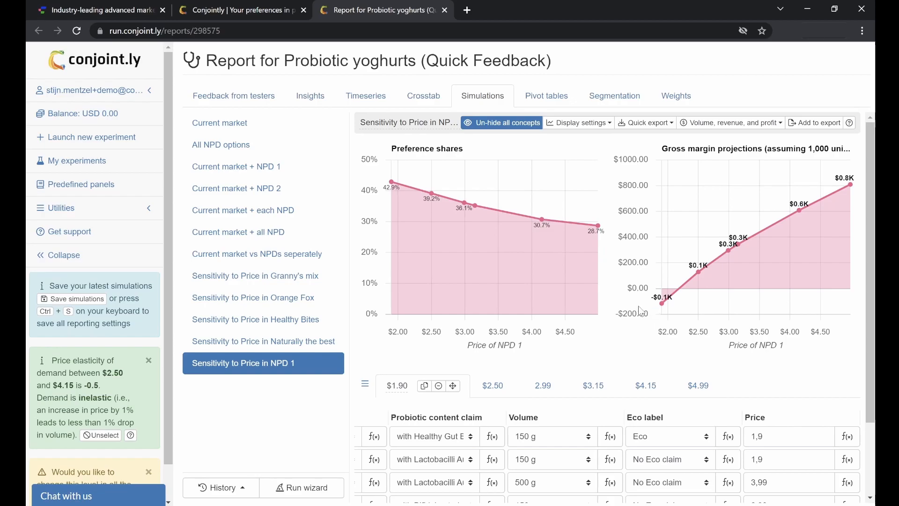
Step: Compare NPD 1's projections by switching the chart to revenue and back to gross margin
mouse_move(432, 196)
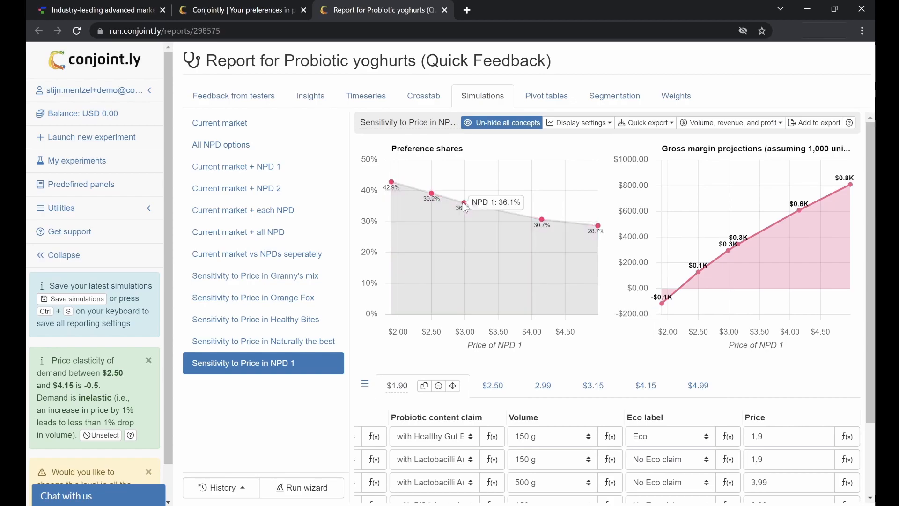
click(732, 123)
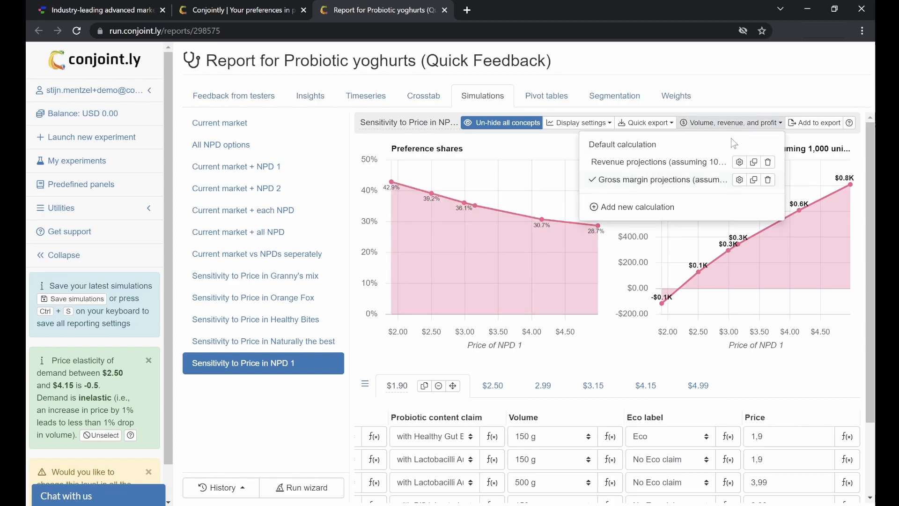
click(674, 162)
mouse_move(709, 218)
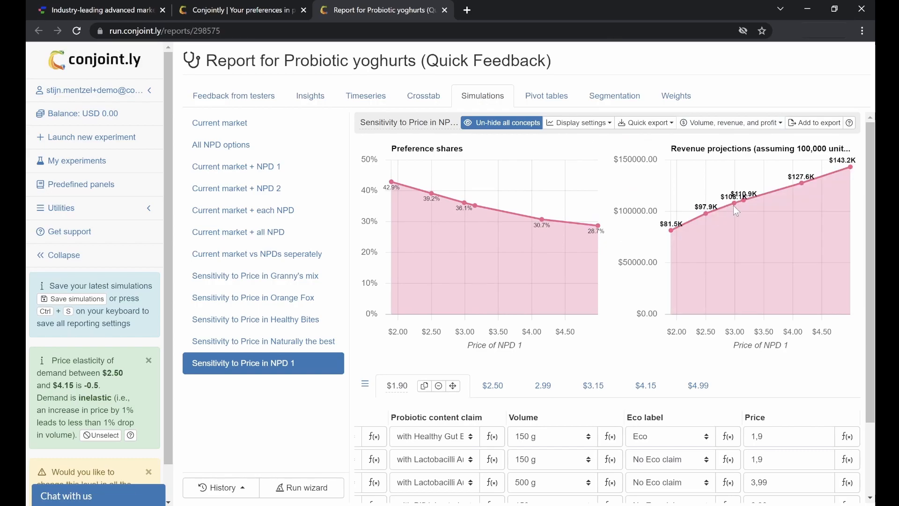
click(760, 128)
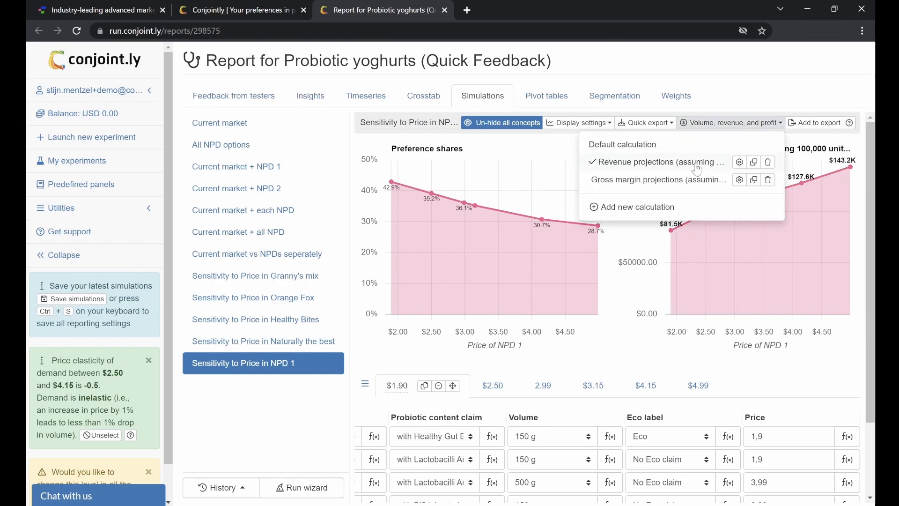
click(680, 178)
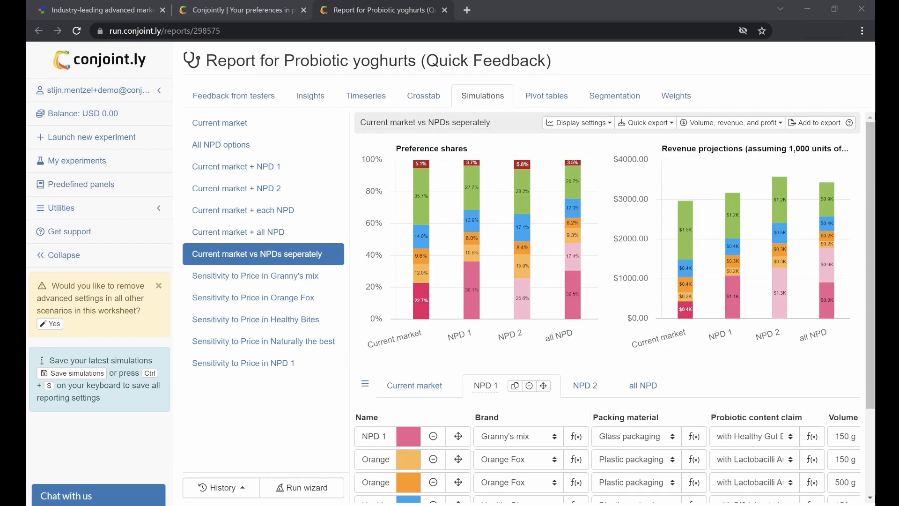
Step: Show the advanced settings of the Current market vs NPDs seperately simulation and look through the available options
mouse_move(278, 265)
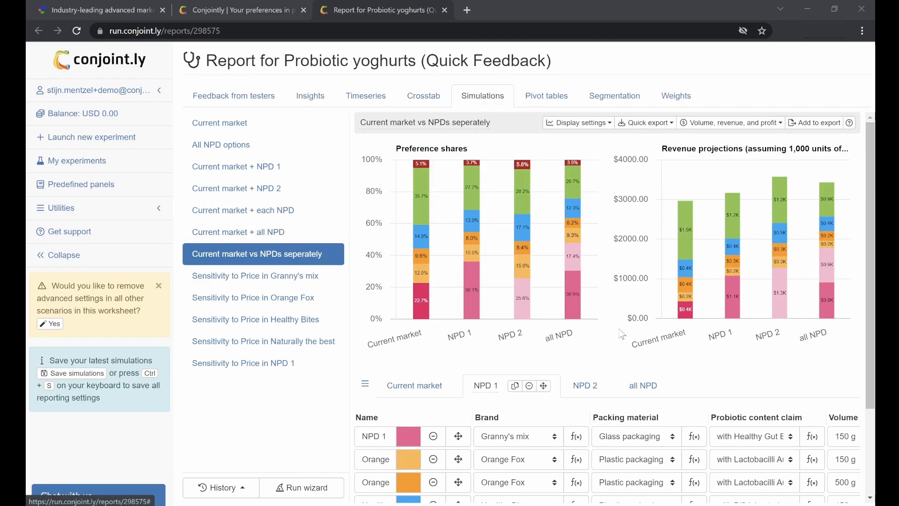
scroll(655, 347, down, 3)
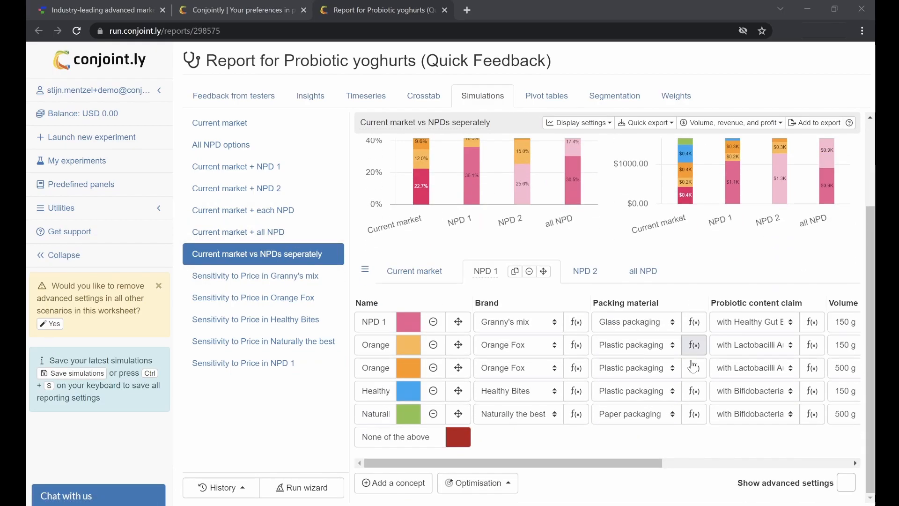
click(848, 489)
scroll(655, 261, down, 9)
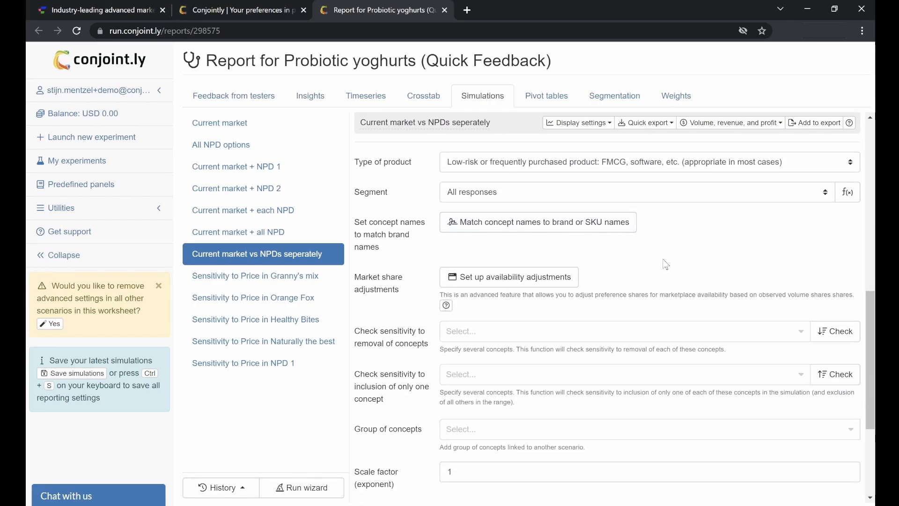
scroll(670, 276, down, 4)
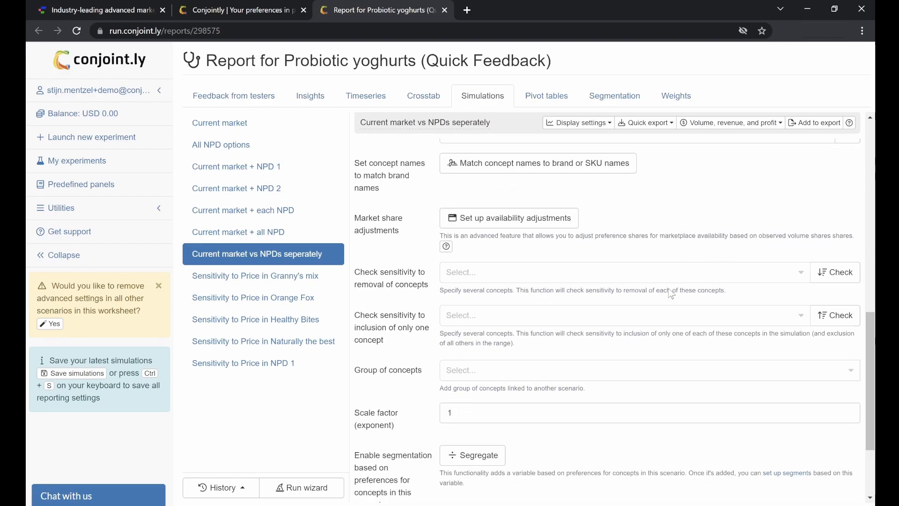
scroll(663, 300, up, 5)
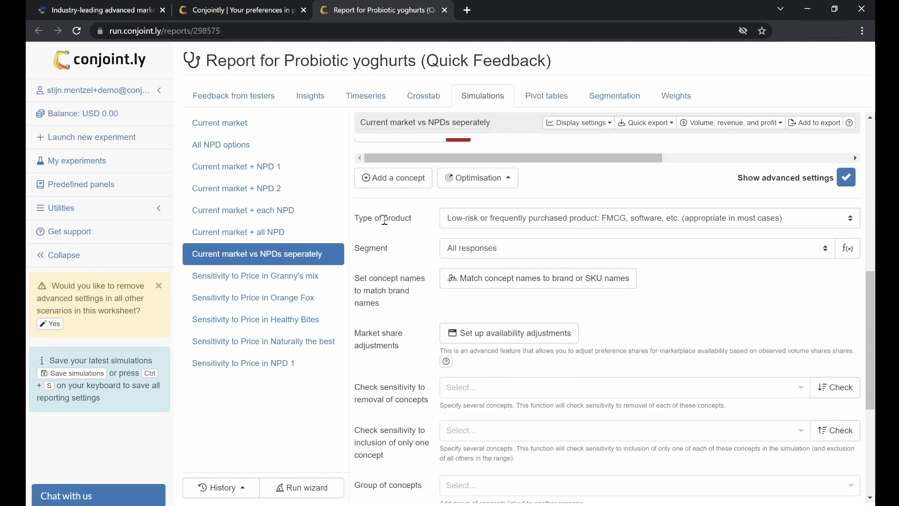
Step: Examine the product type and respondent segment choices, keeping the low-risk or frequently purchased product type and all responses
click(585, 228)
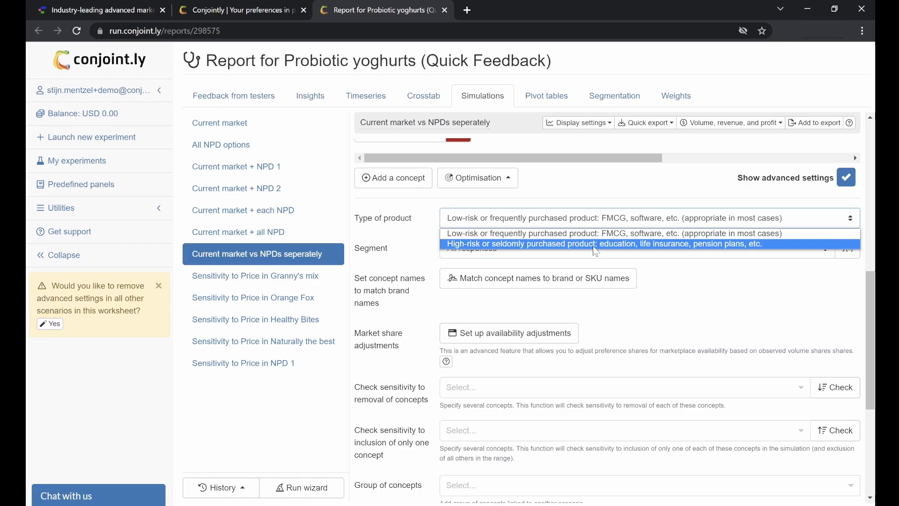
click(591, 222)
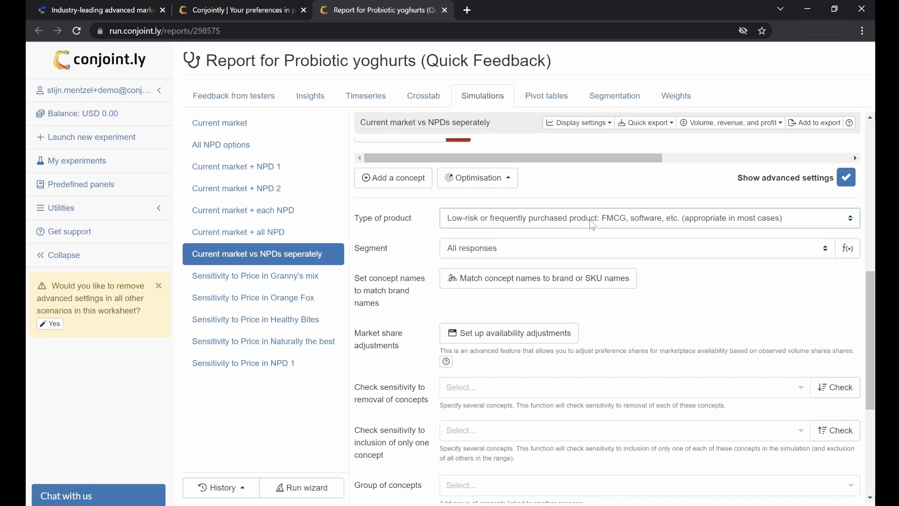
click(610, 251)
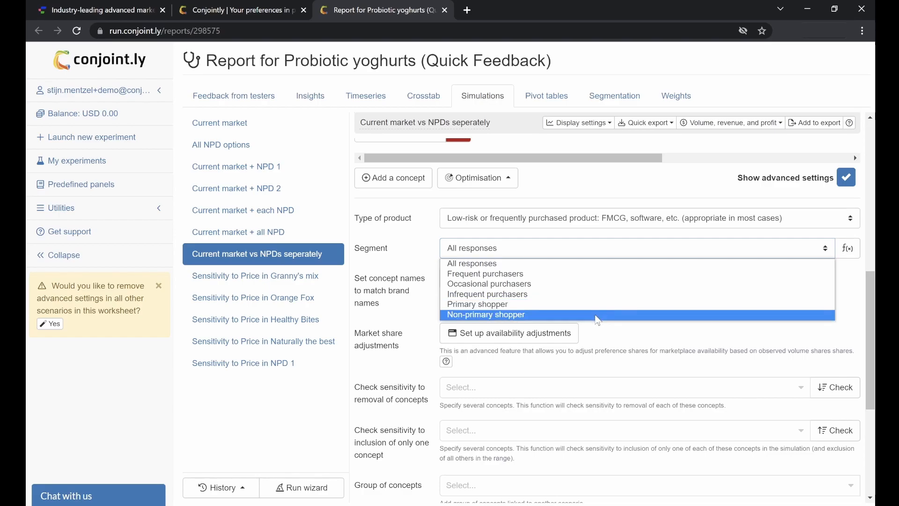
click(831, 250)
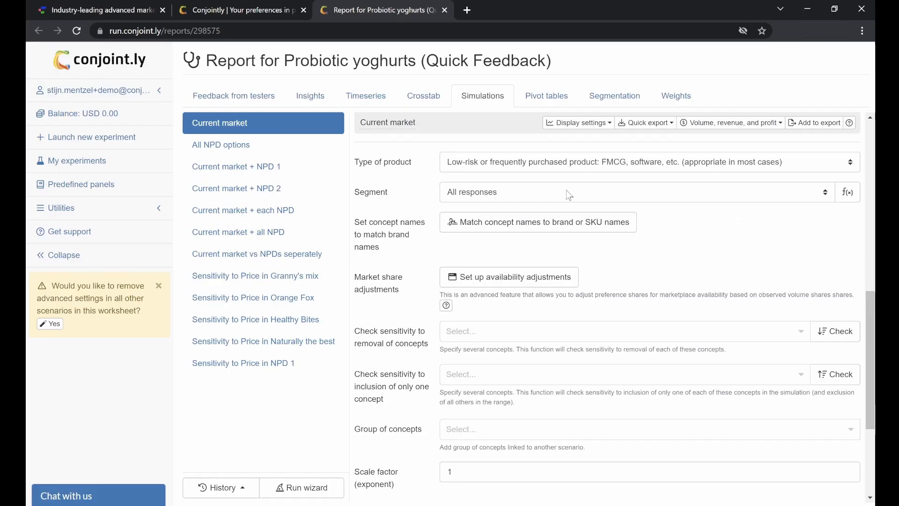
Step: Restrict the Current market simulation to the Frequent purchasers segment and recalculate the preference shares
click(543, 192)
click(526, 217)
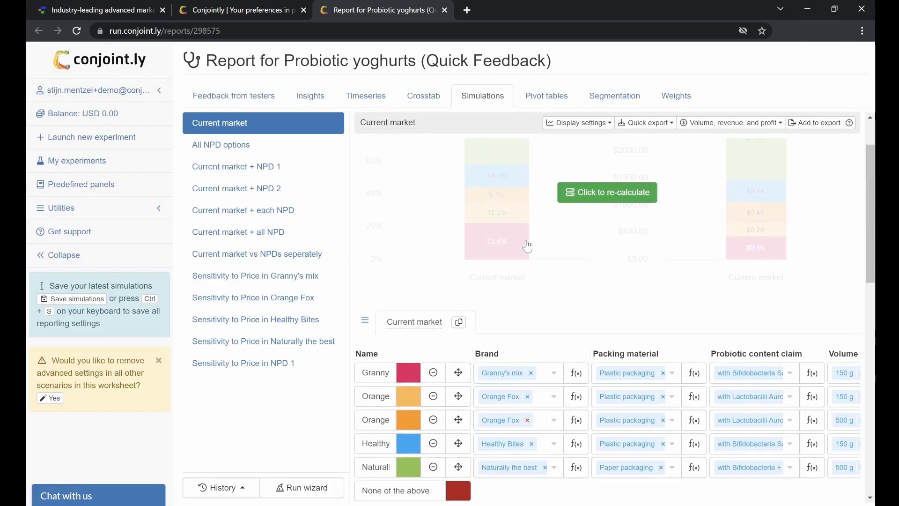
click(579, 262)
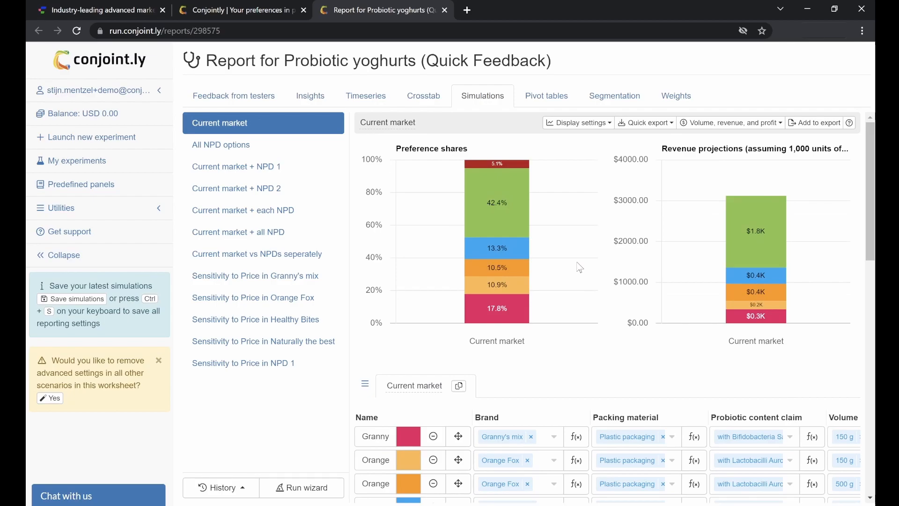
Step: Switch the Current market simulation's segment to Infrequent purchasers and recalculate it
scroll(580, 265, down, 10)
click(642, 203)
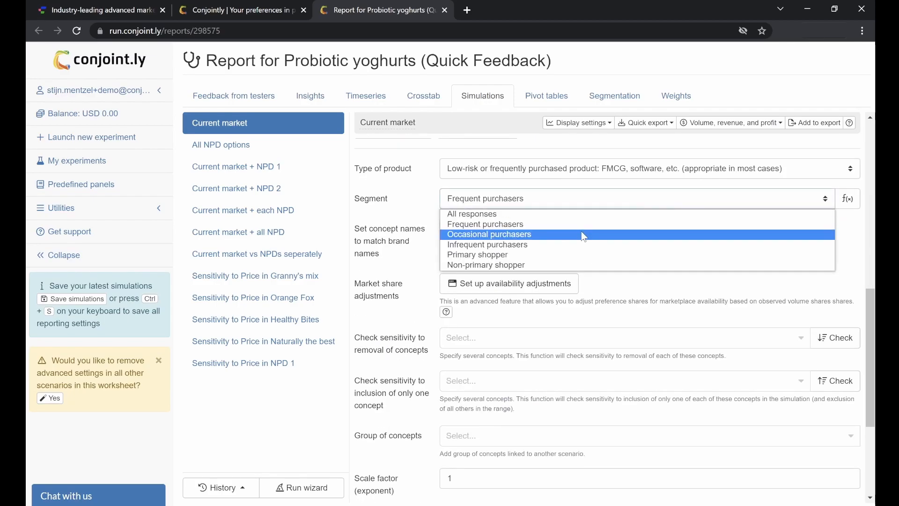
click(584, 245)
click(580, 255)
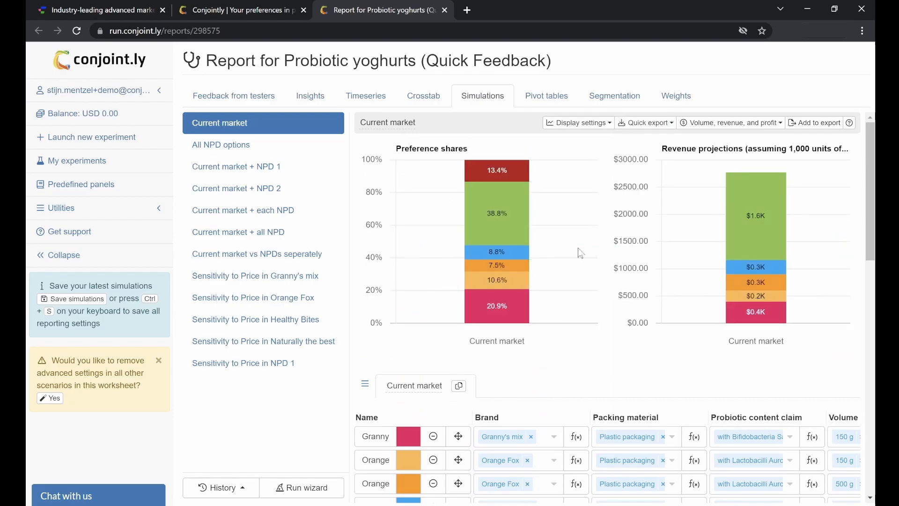
Step: Hide the advanced settings of the Current market simulation and add one more concept to it
scroll(578, 248, down, 10)
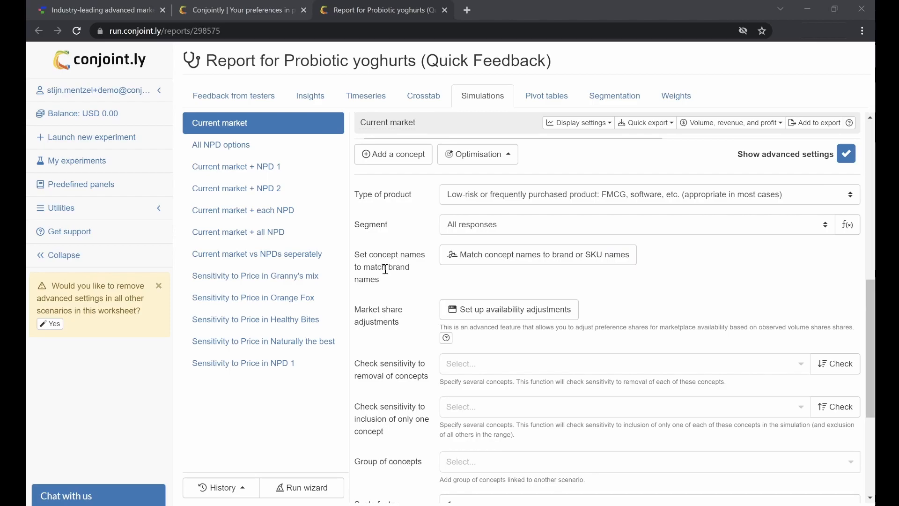
scroll(741, 279, up, 5)
click(847, 389)
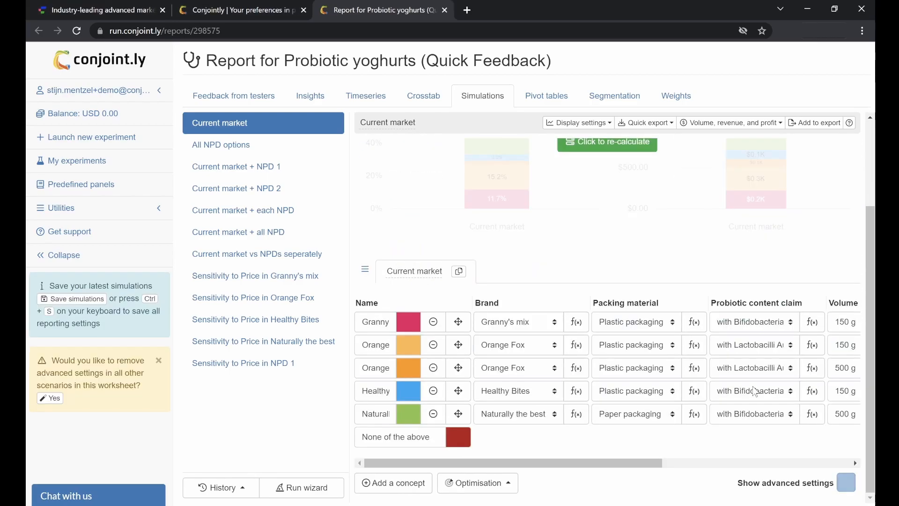
click(387, 487)
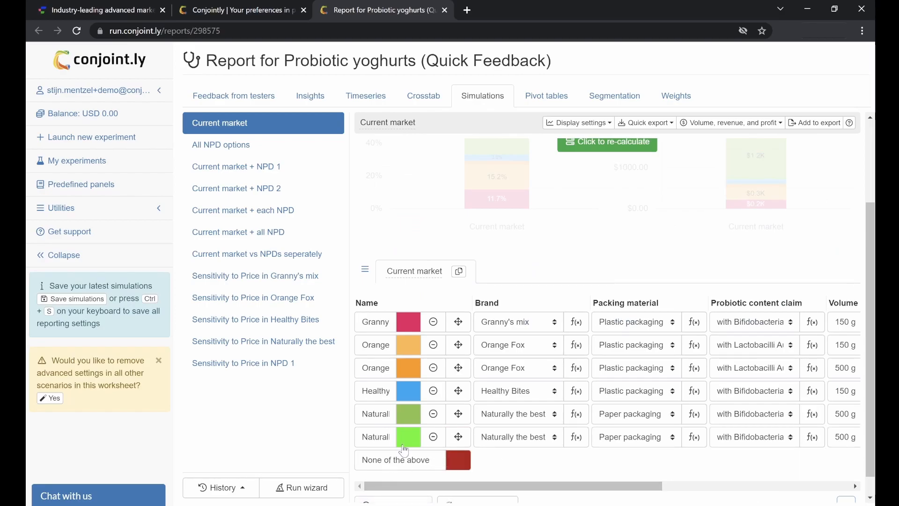
Step: Change the added concept's brand to Granny's mix and its colour to pale pink
click(510, 445)
click(506, 451)
click(407, 437)
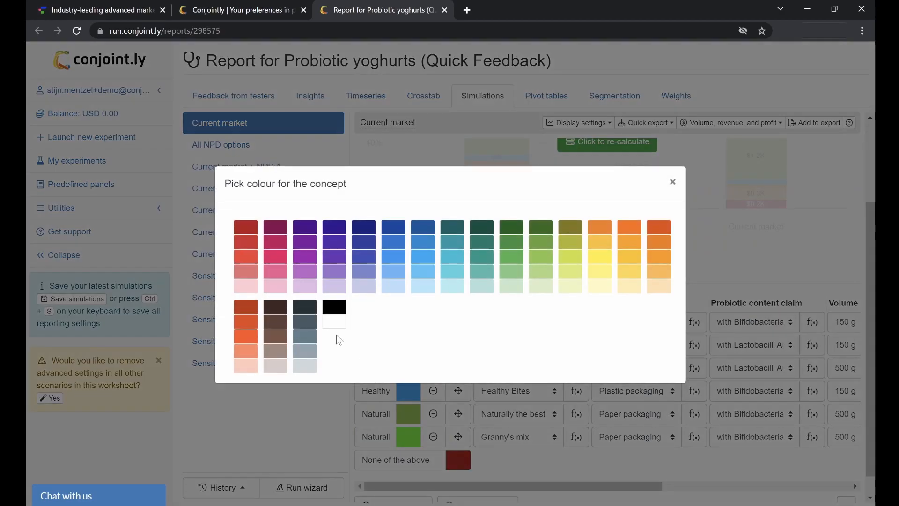
click(246, 286)
Step: Show the Current market simulation's advanced settings and match the concept names to the brand or SKU names
double_click(386, 440)
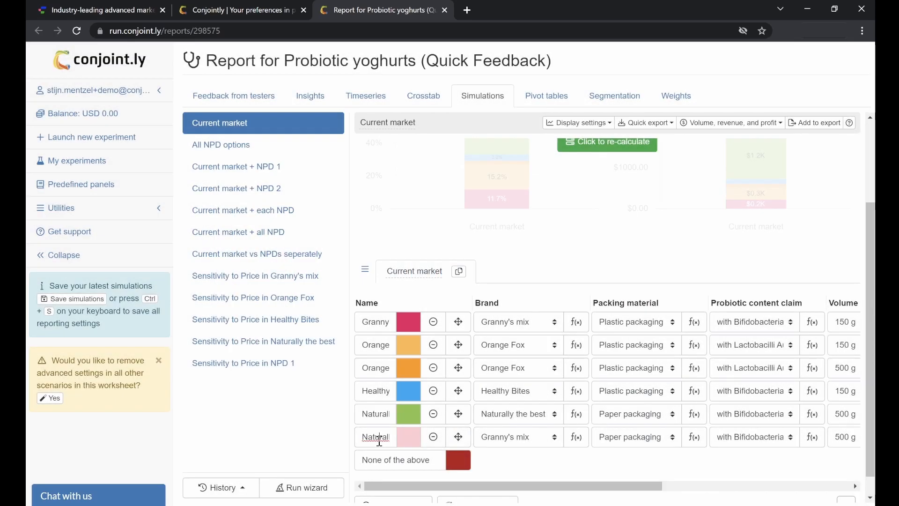
scroll(754, 482, down, 1)
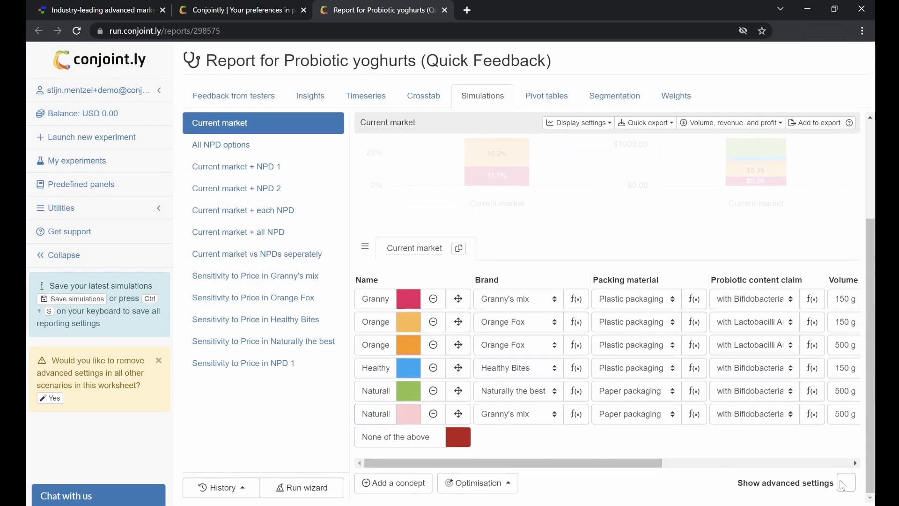
click(845, 483)
scroll(479, 347, down, 5)
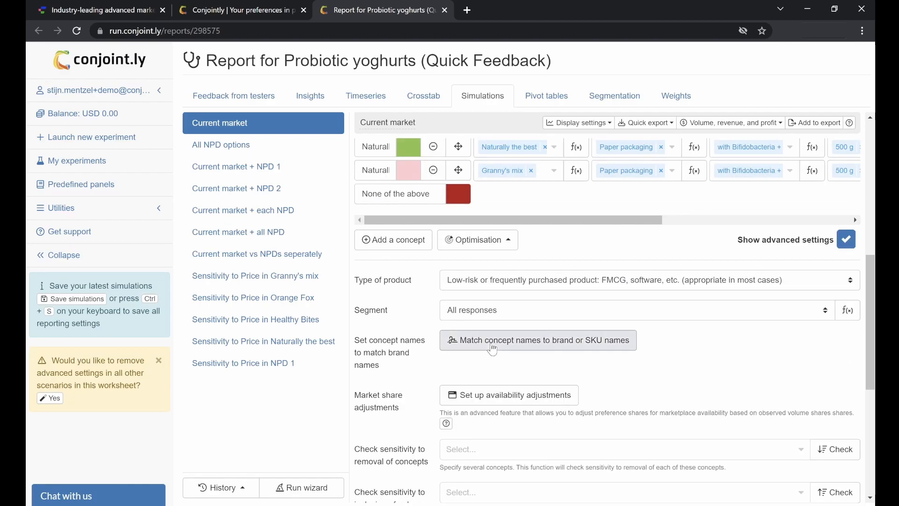
click(479, 348)
double_click(372, 172)
click(373, 173)
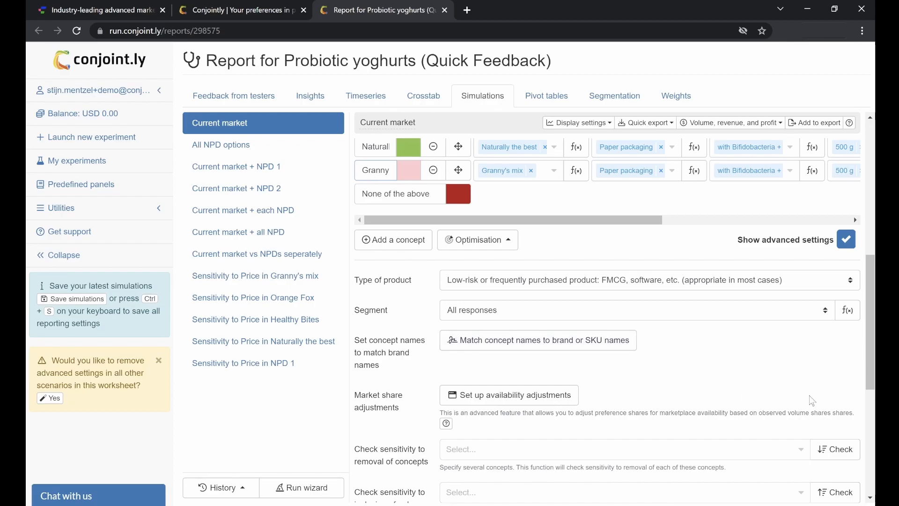
Step: Review the Current market + NPD 1 simulation's preference shares and open its availability adjustment settings
click(236, 167)
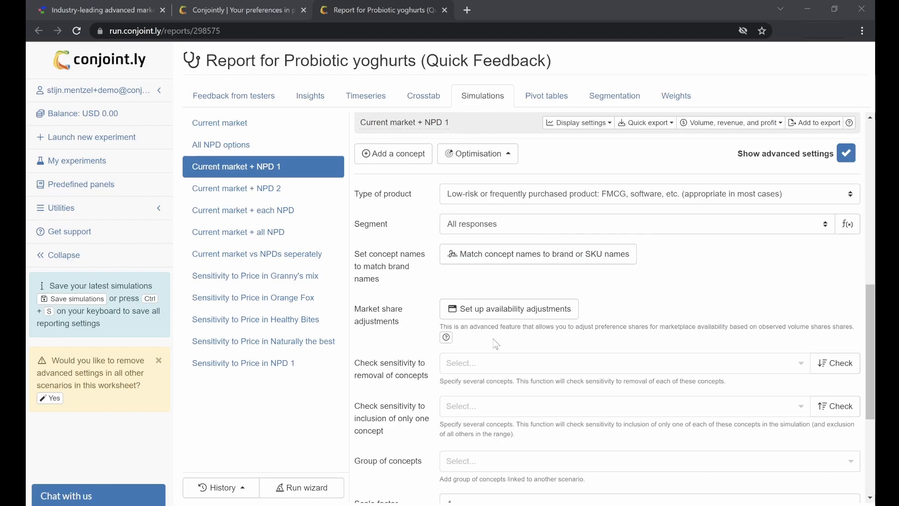
scroll(496, 344, up, 10)
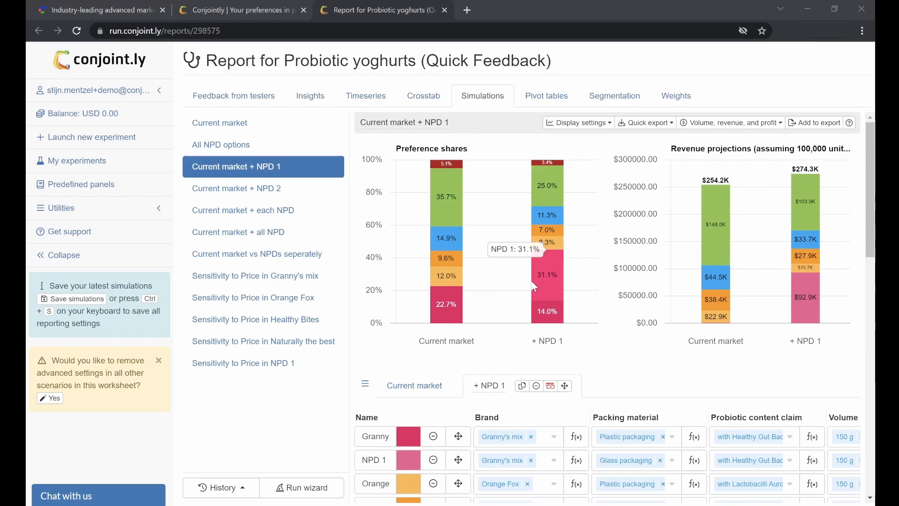
scroll(504, 323, down, 7)
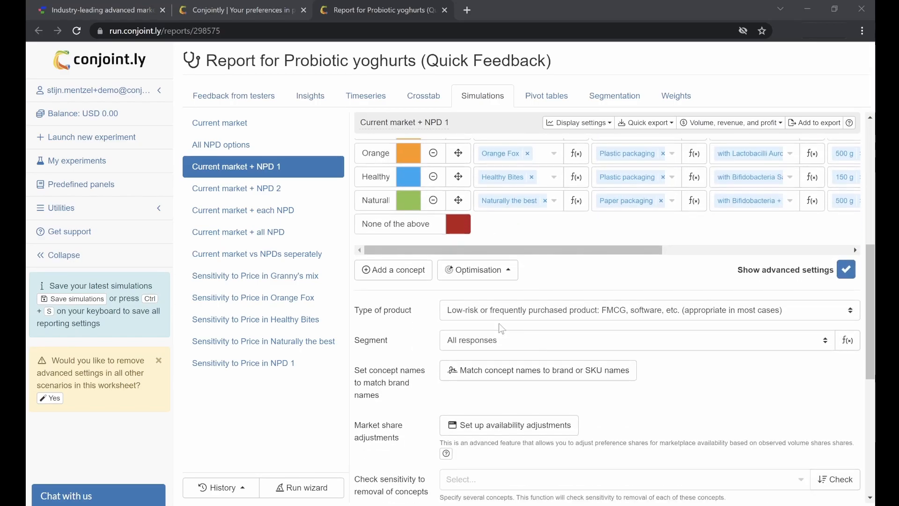
click(513, 428)
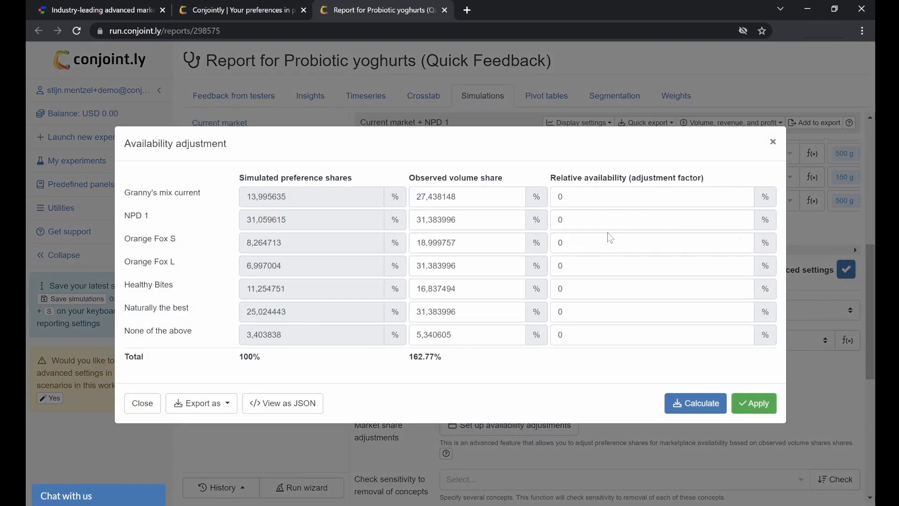
Step: Set the relative availability to 50% for NPD 1 and 100% for every other entry, including None of the above
drag(585, 226, 536, 209)
text(50)
text(100)
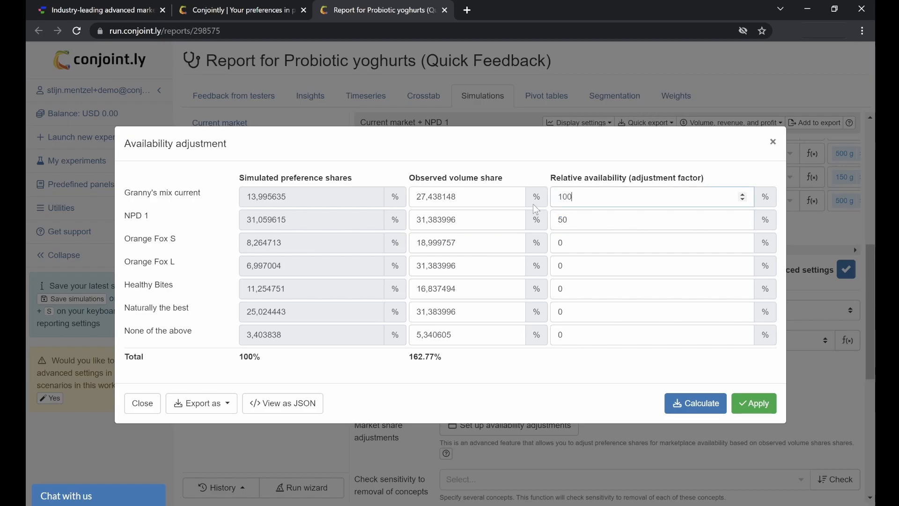
mouse_move(573, 243)
mouse_down()
mouse_move(561, 243)
mouse_move(560, 337)
mouse_up()
text(100100100100100)
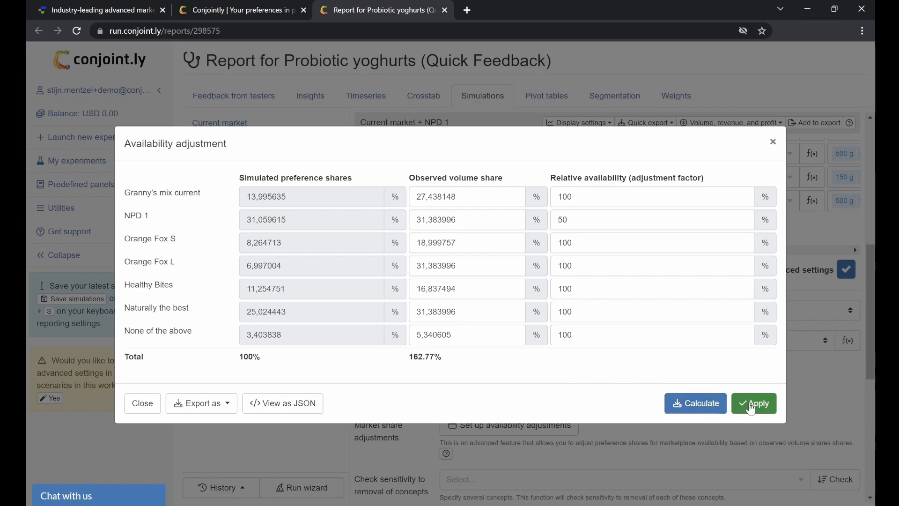
Step: Calculate and apply availability factors from the observed volume shares, and recalculate the Current market + NPD 1 simulation
click(707, 407)
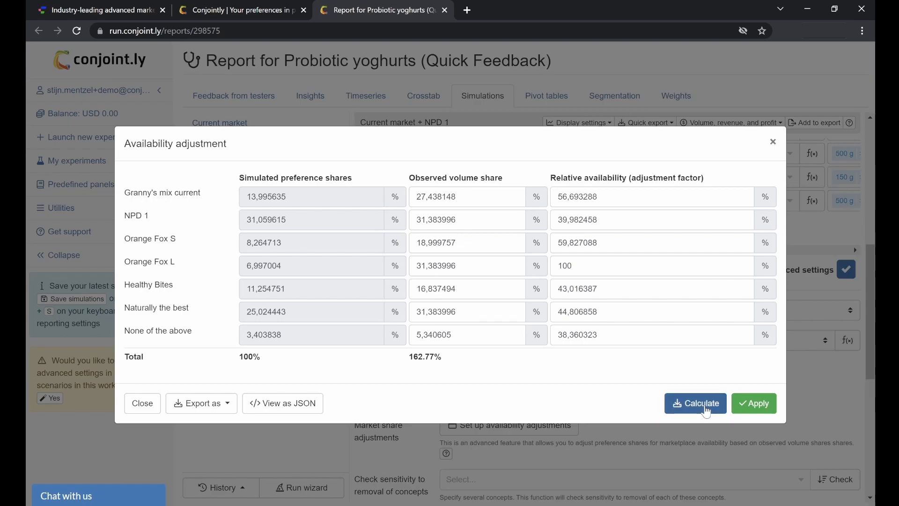
click(748, 413)
scroll(604, 330, up, 8)
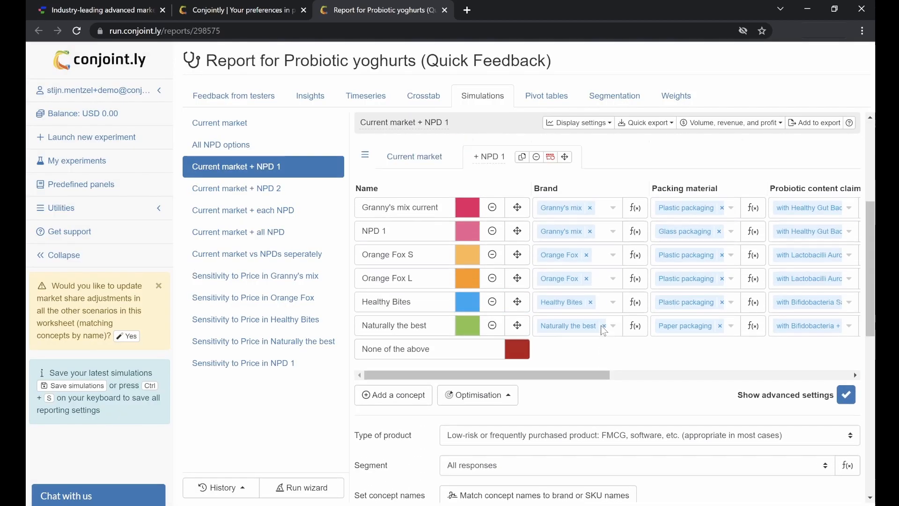
click(612, 261)
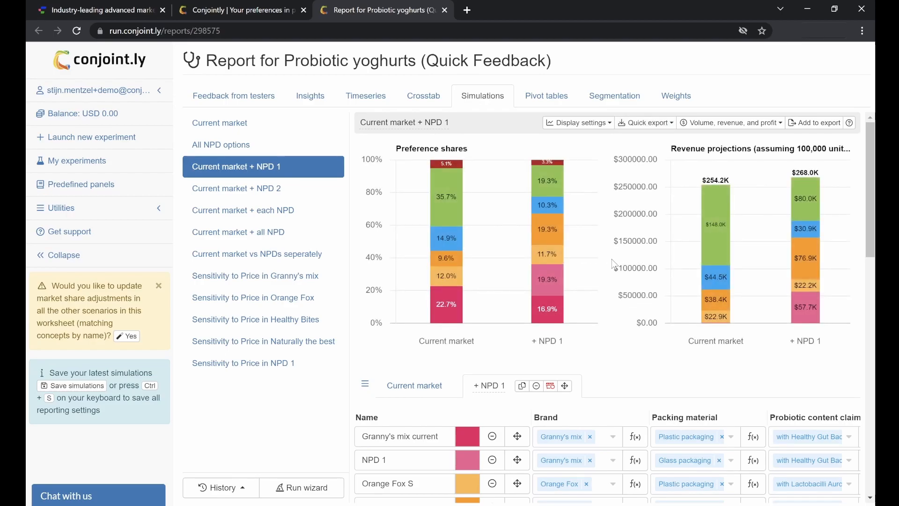
mouse_move(561, 295)
Step: In All NPD options, check sensitivity to the removal of Granny's mix current, NPD 1 and NPD 2
click(220, 144)
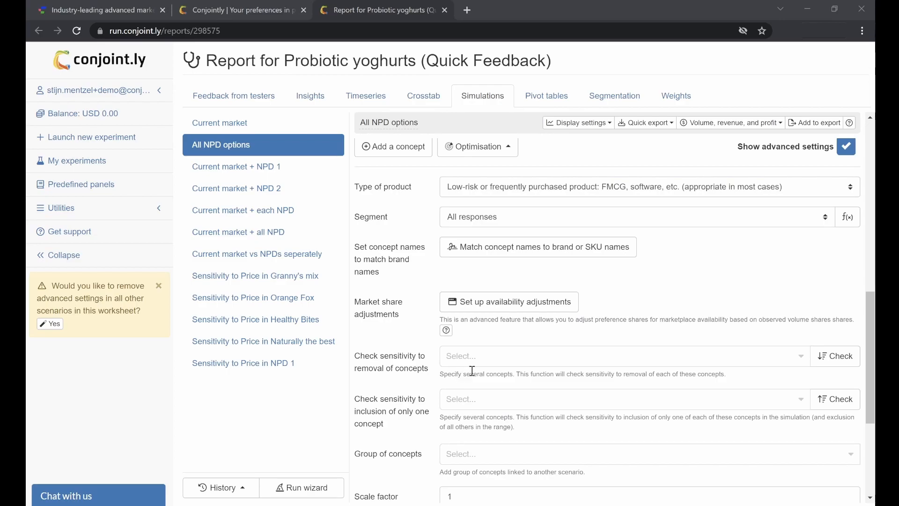
scroll(472, 370, up, 10)
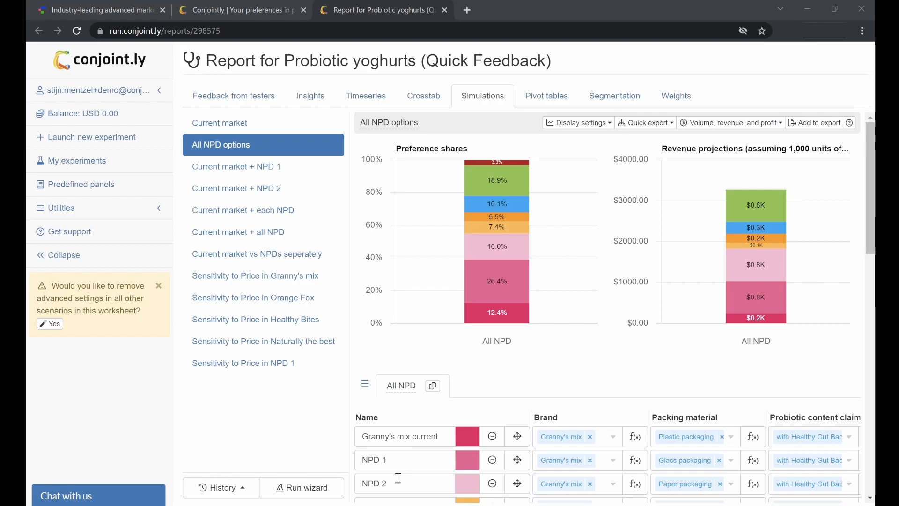
scroll(547, 444, down, 10)
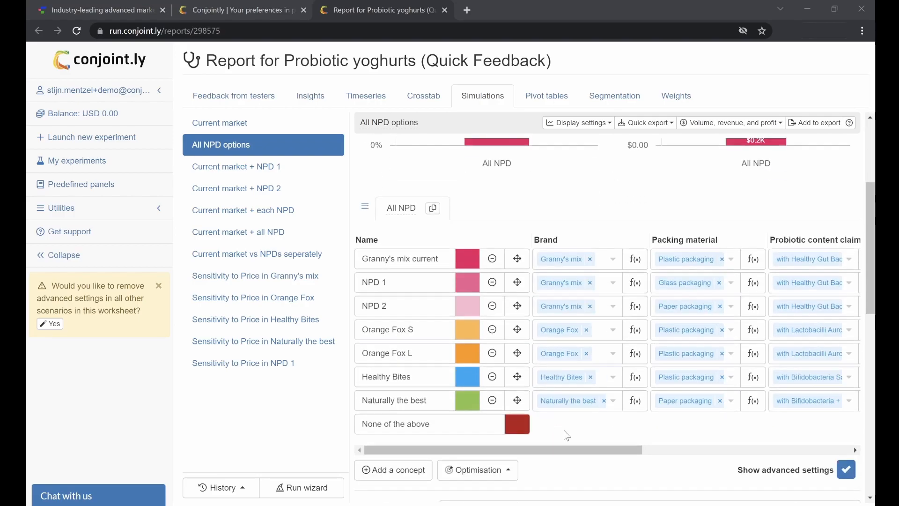
scroll(564, 424, down, 1)
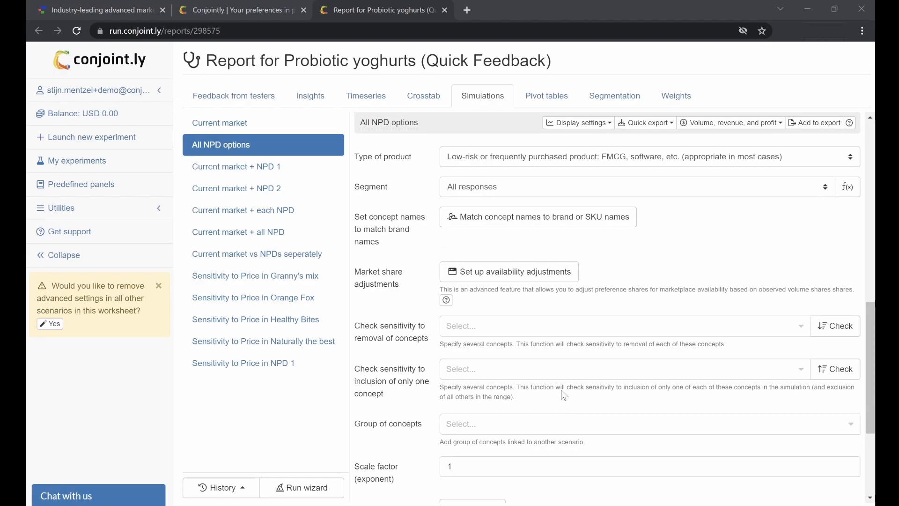
click(532, 323)
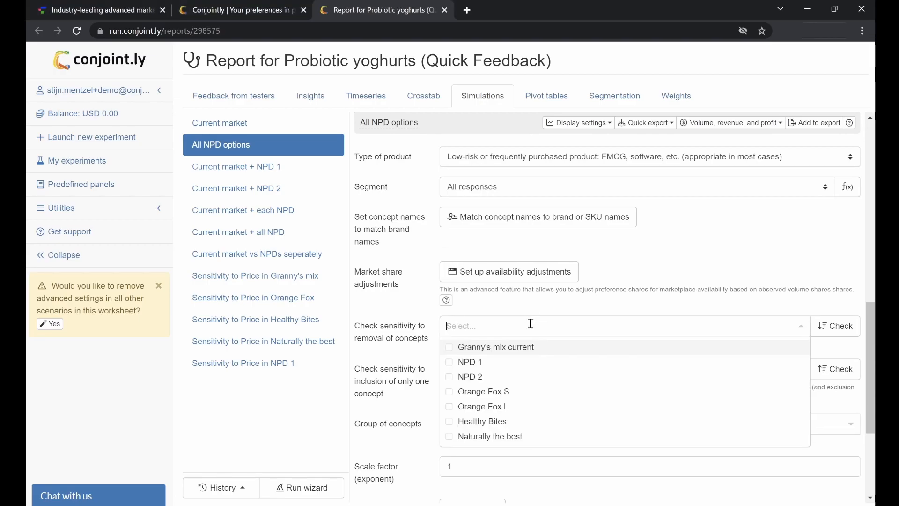
click(512, 349)
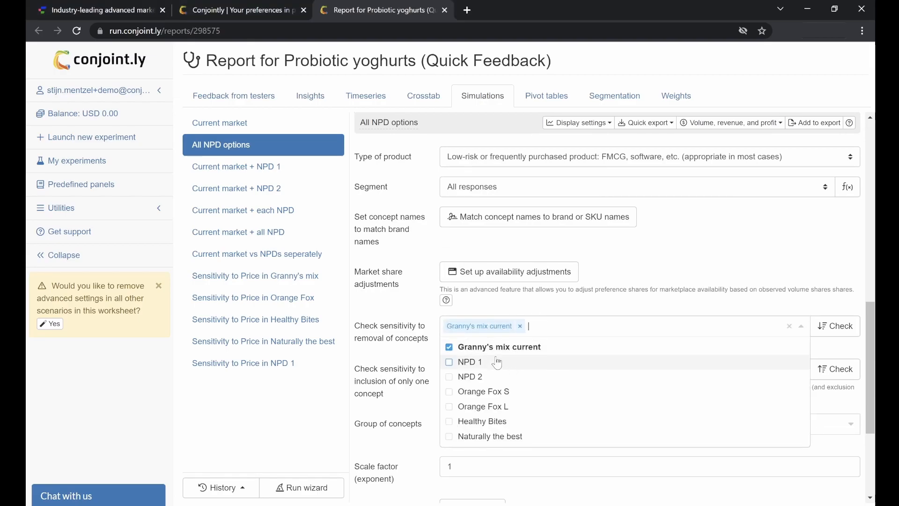
click(497, 364)
click(490, 377)
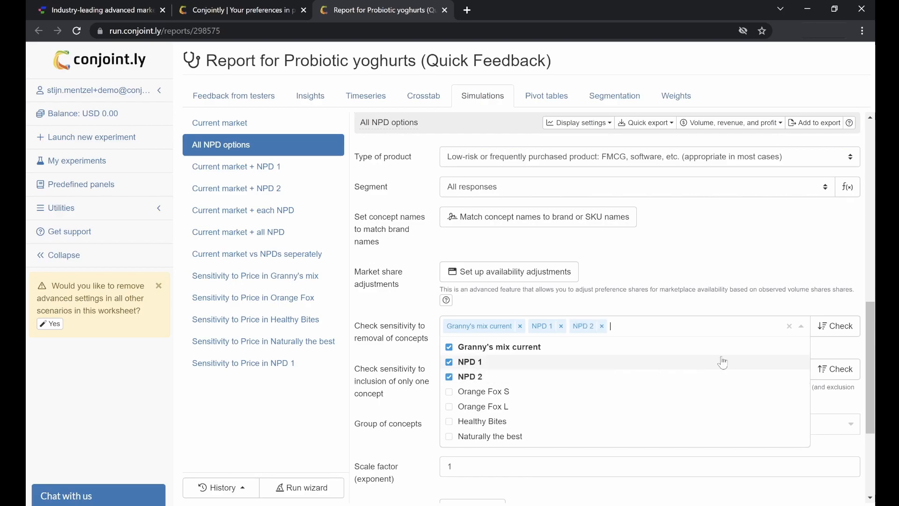
click(830, 326)
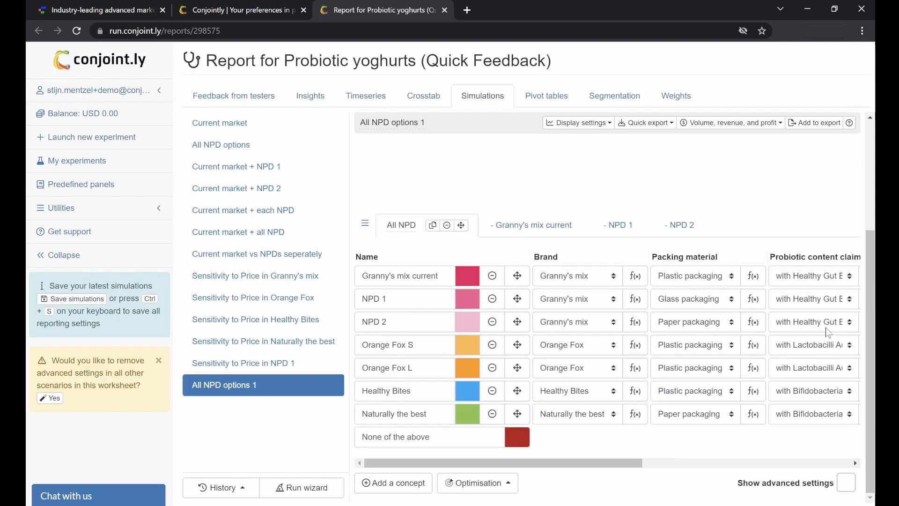
Step: Calculate the removal scenarios and compare the Granny's mix current, NPD 1 and NPD 2 preference shares across them
click(623, 255)
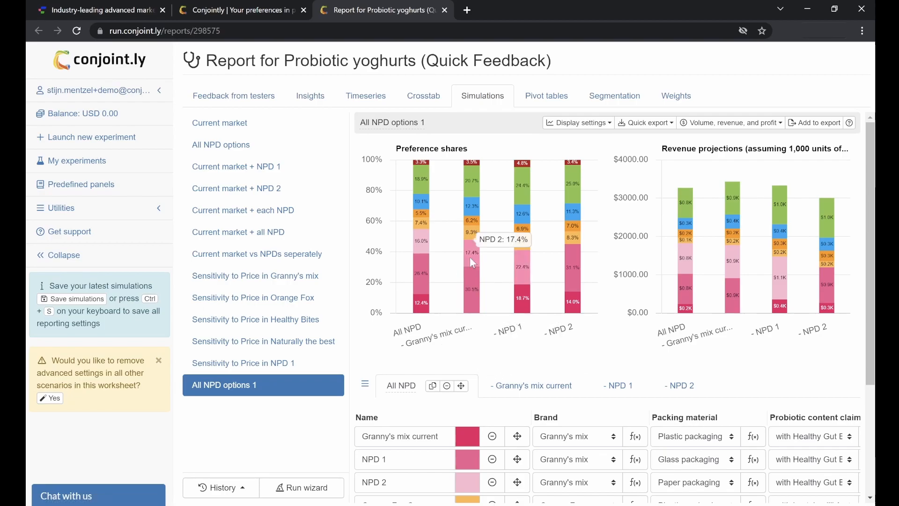
mouse_move(522, 303)
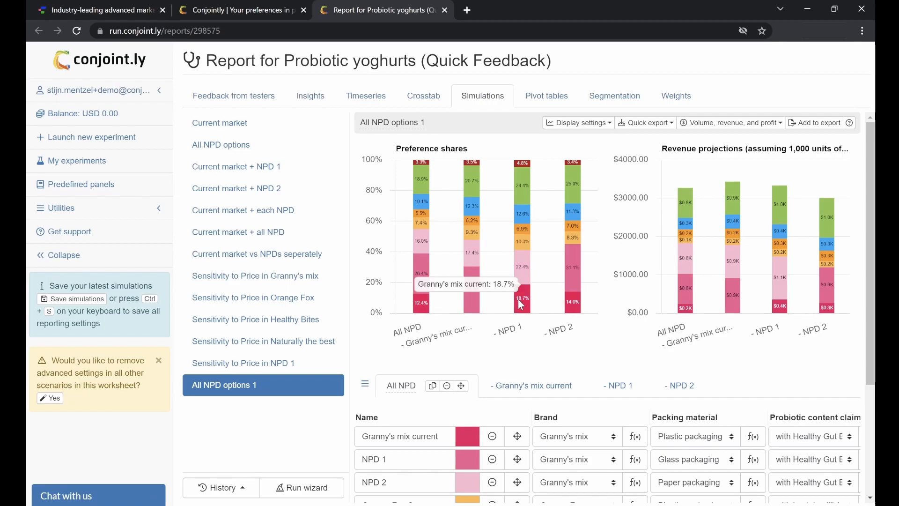
mouse_move(530, 282)
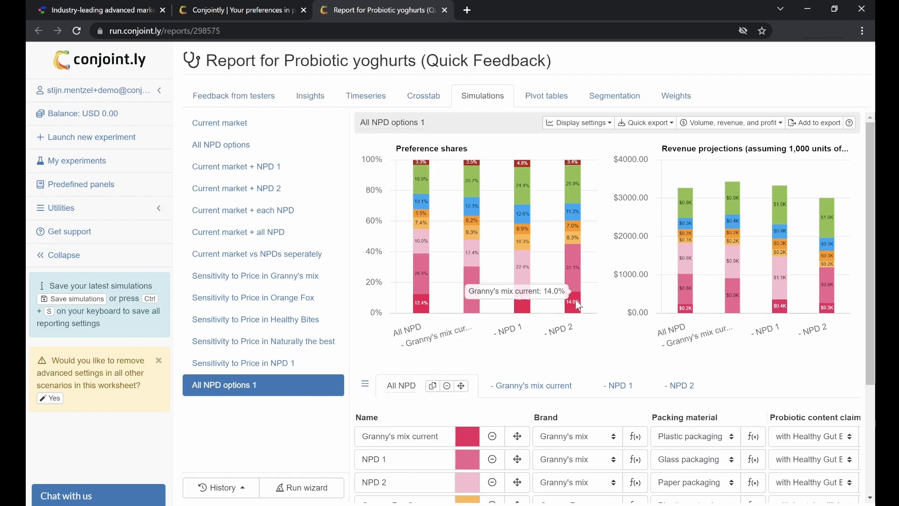
mouse_move(580, 291)
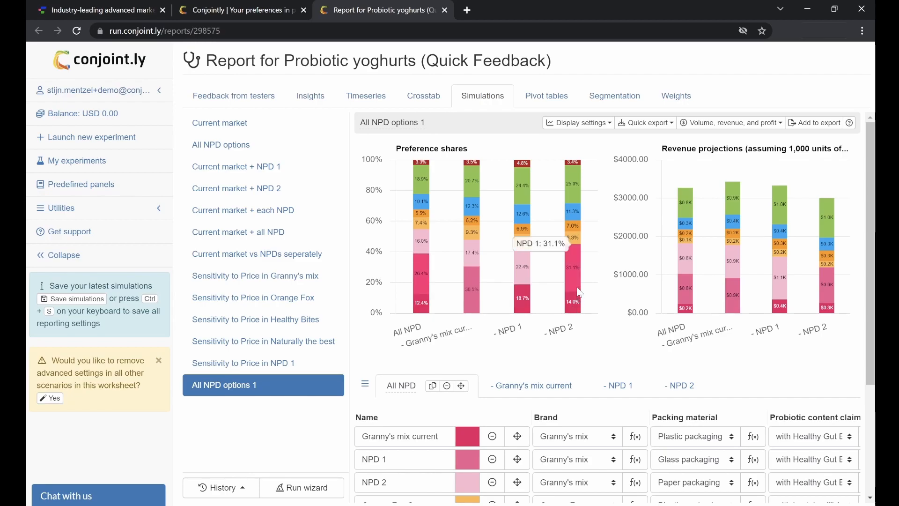
Step: Examine the NPD 1 and NPD 2 preference shares across the removal scenarios that start without Granny's mix current
click(447, 385)
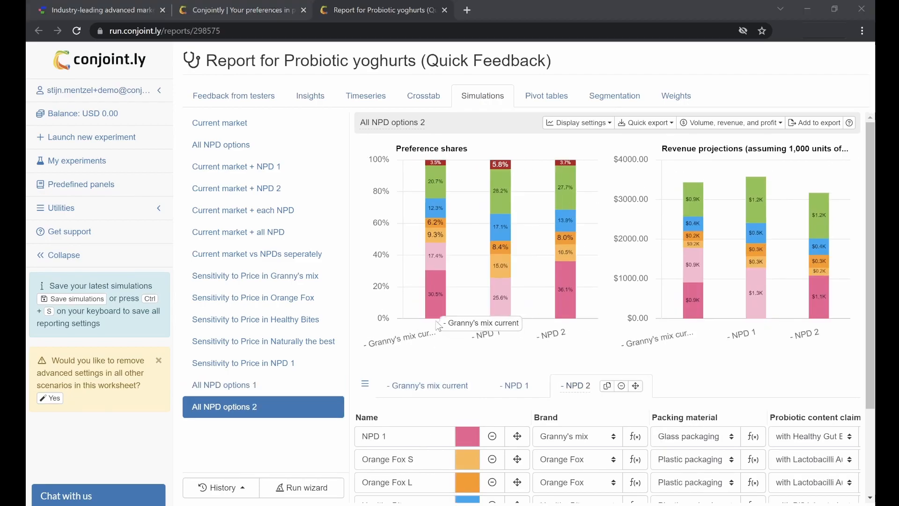
mouse_move(442, 307)
mouse_move(435, 273)
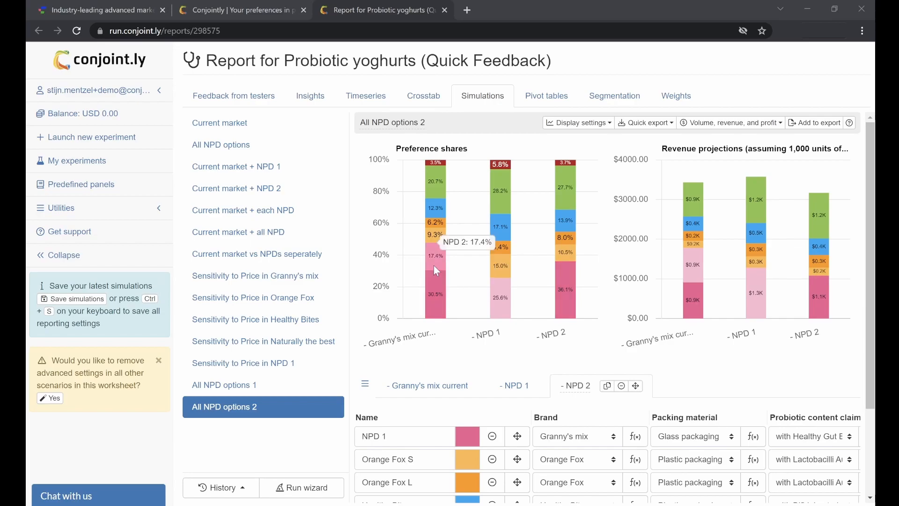
mouse_move(491, 305)
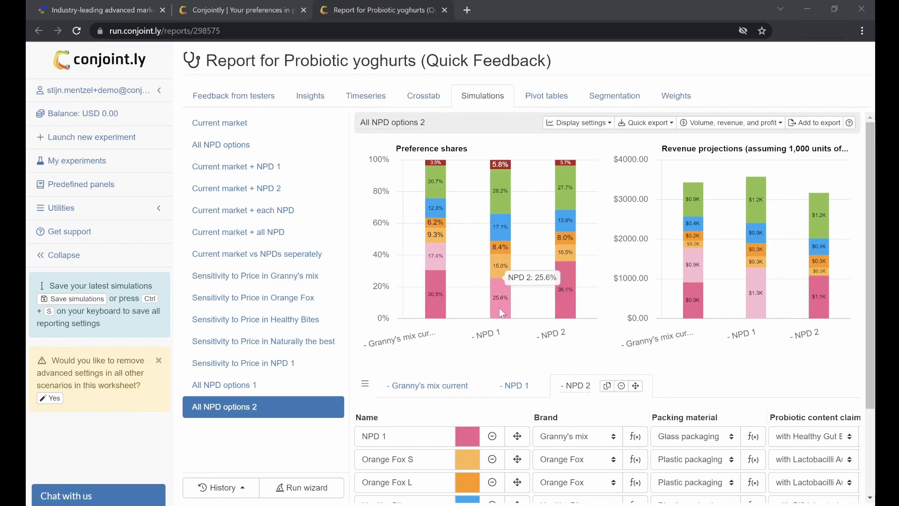
mouse_move(560, 302)
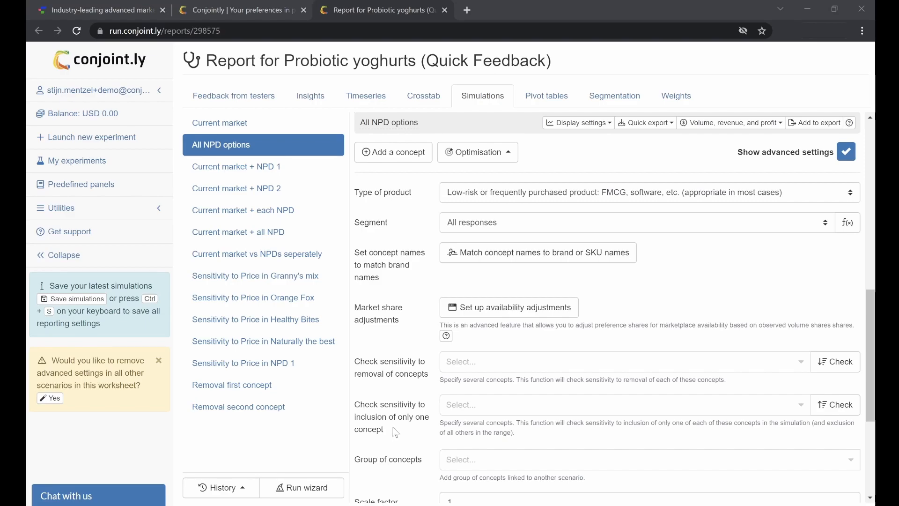
Step: Check All NPD options for sensitivity to including only one of Granny's mix current, NPD 1 and NPD 2, and compare the shares
click(537, 402)
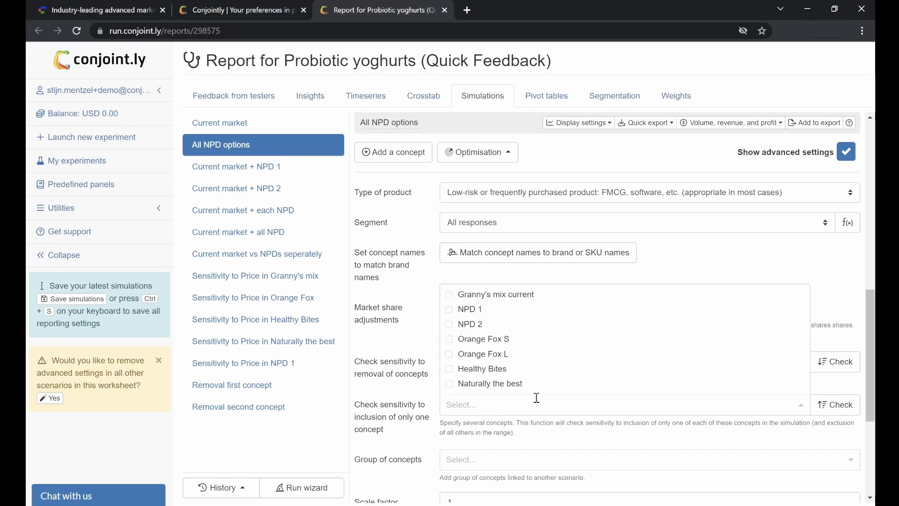
click(517, 295)
click(518, 310)
click(518, 325)
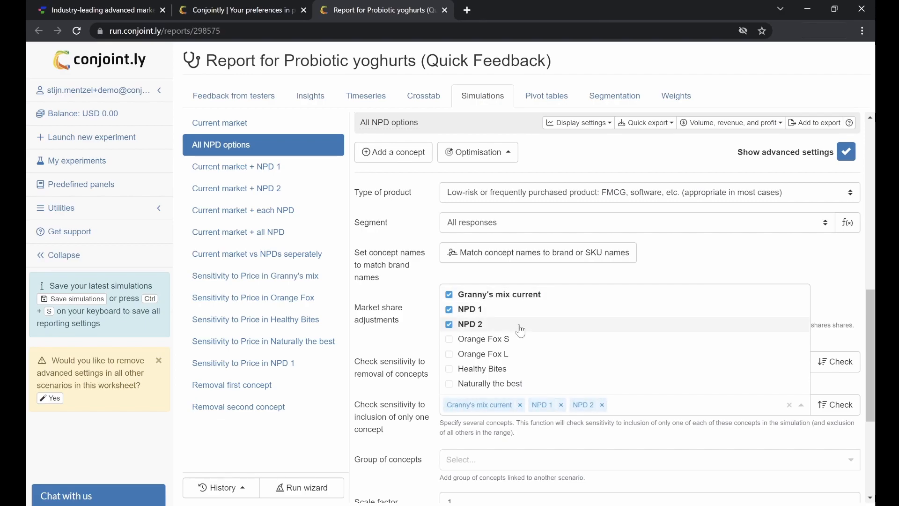
click(837, 412)
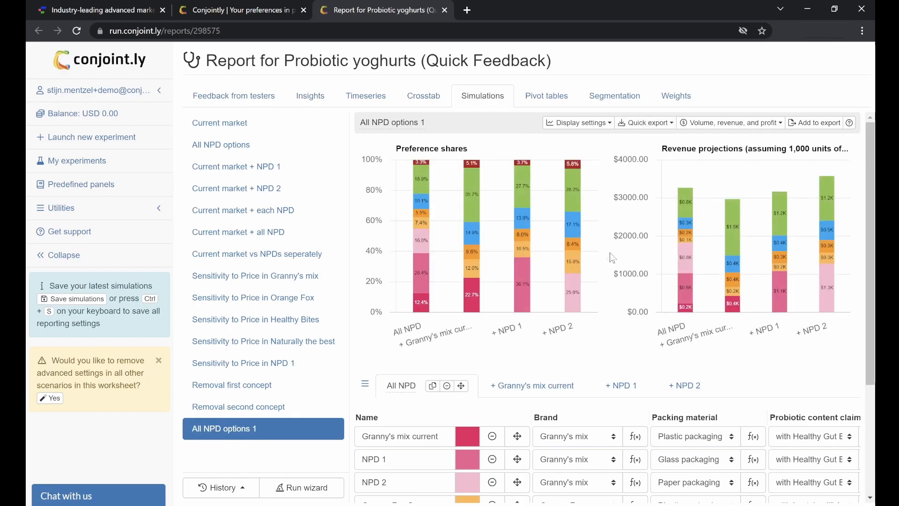
mouse_move(476, 308)
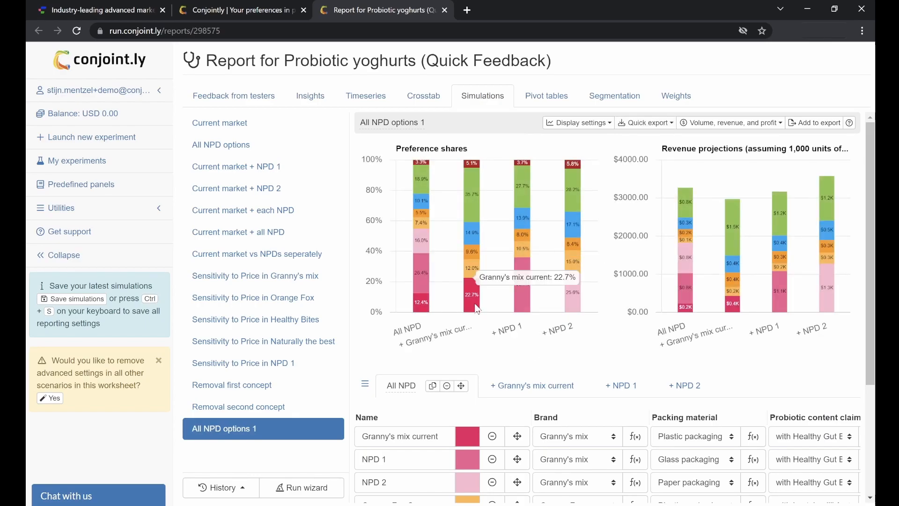
mouse_move(568, 299)
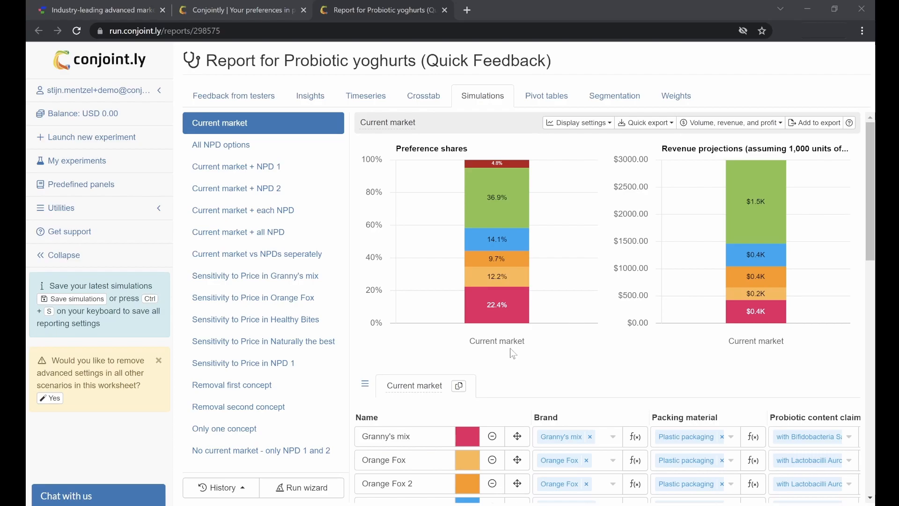
Step: In Current market, add the All NPD group of concepts from No current market - only NPD 1 and 2, and recalculate the preference shares
click(260, 452)
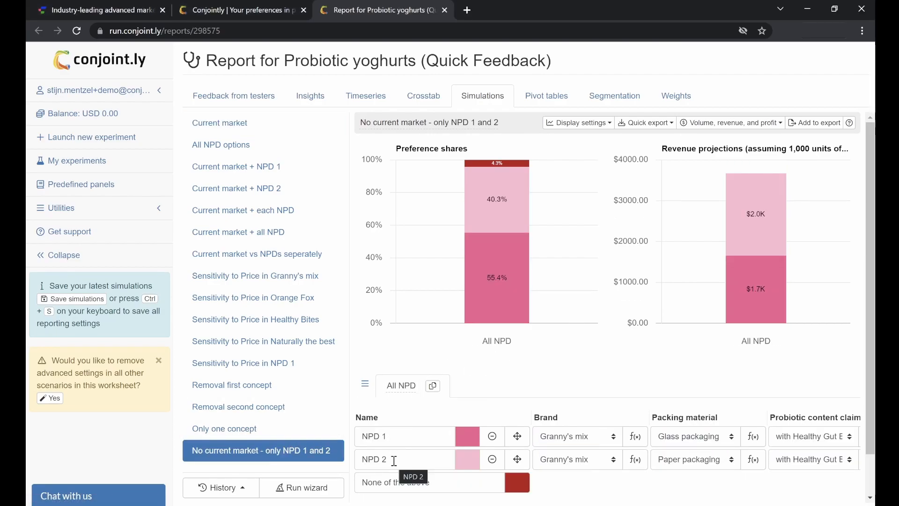
click(261, 123)
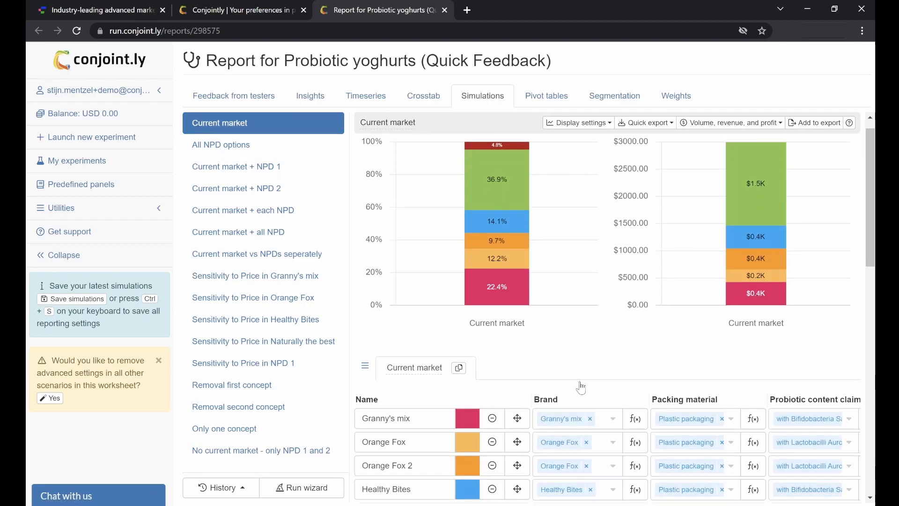
scroll(580, 382, down, 10)
click(525, 375)
scroll(531, 354, down, 5)
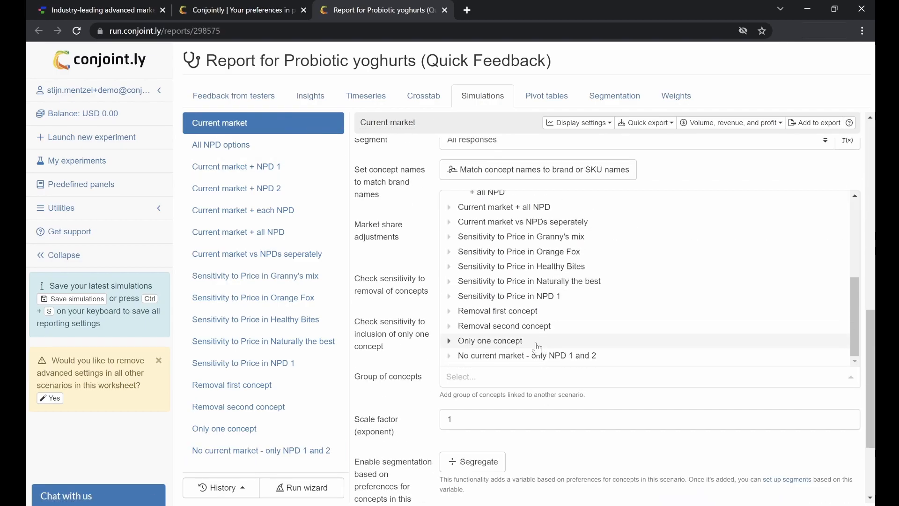
click(514, 357)
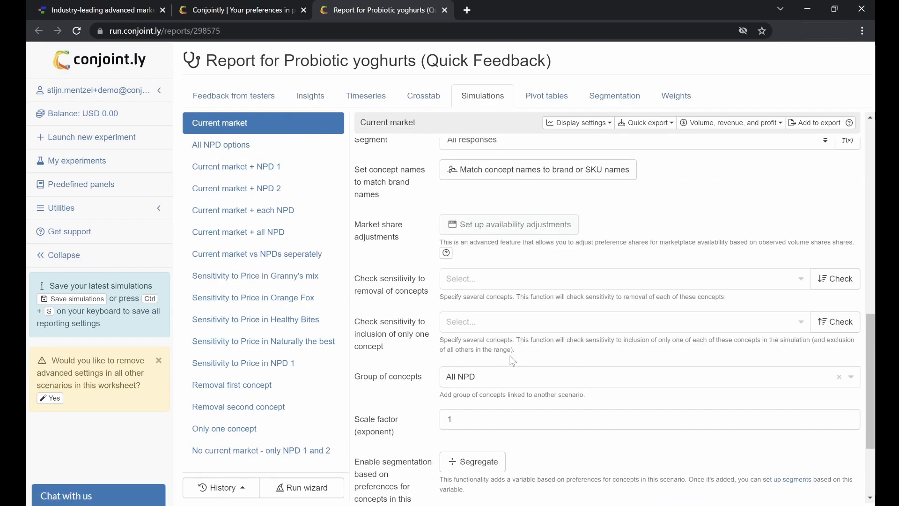
scroll(535, 380, up, 10)
click(599, 251)
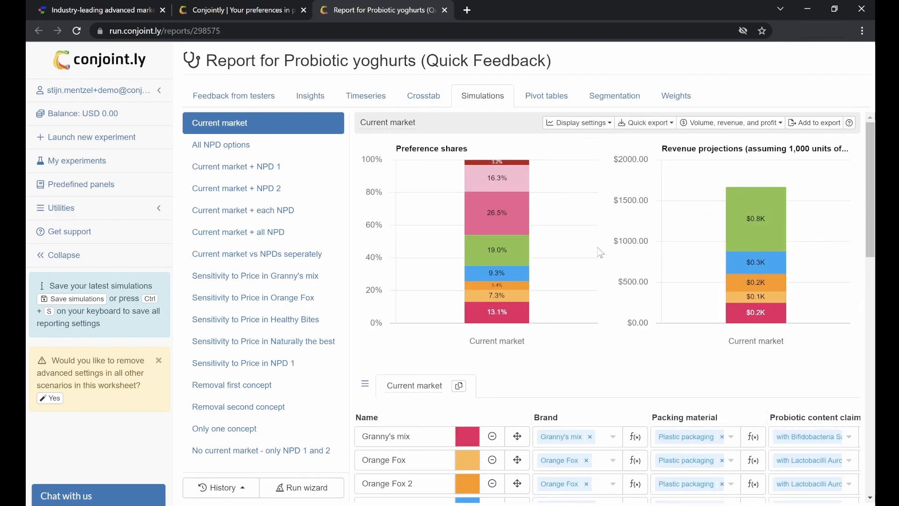
mouse_move(523, 187)
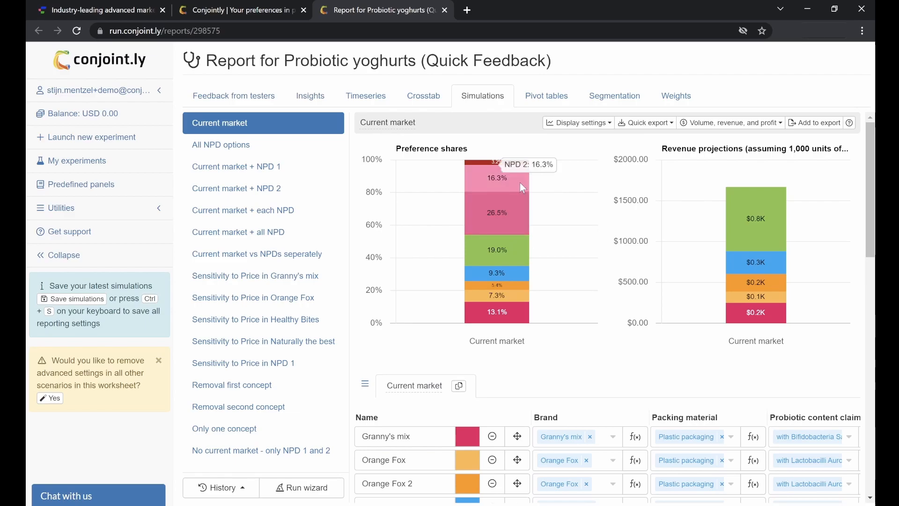
Step: Set the scale factor of All NPD options to 0.01 and recalculate its preference shares
click(221, 145)
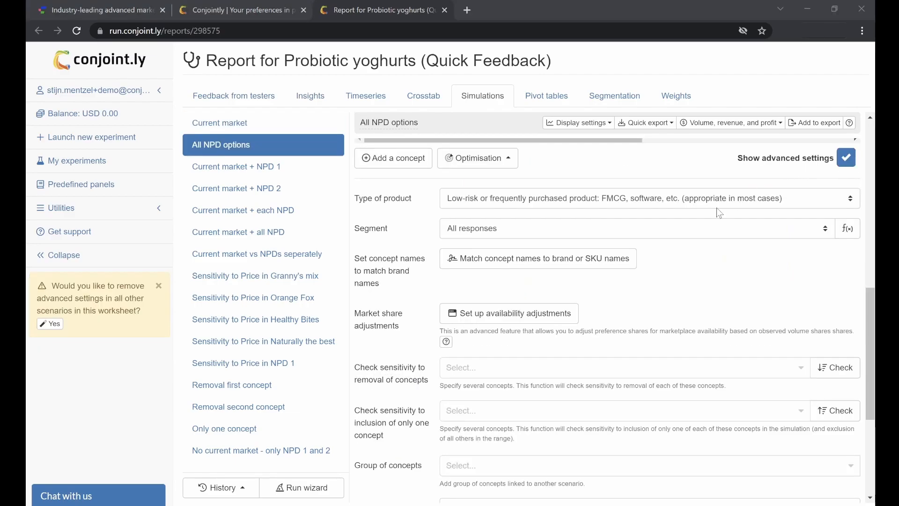
scroll(623, 387, down, 2)
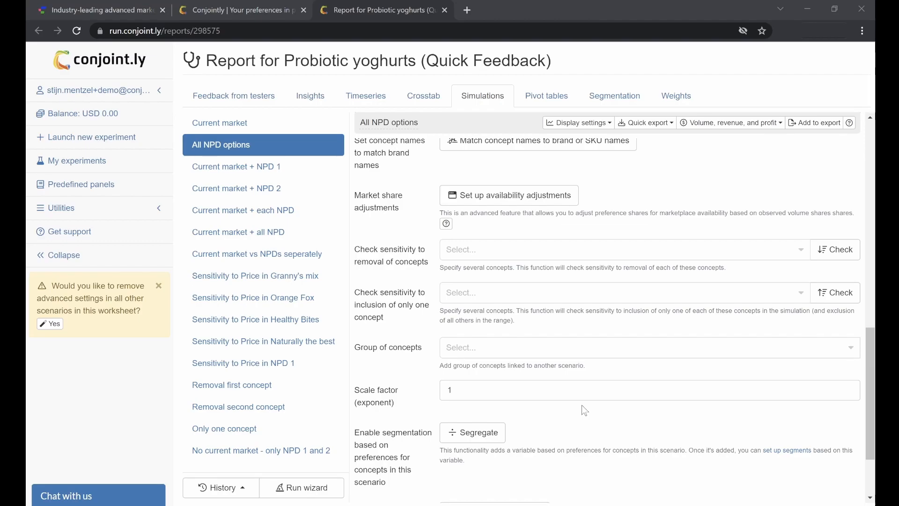
scroll(562, 403, up, 1)
double_click(537, 399)
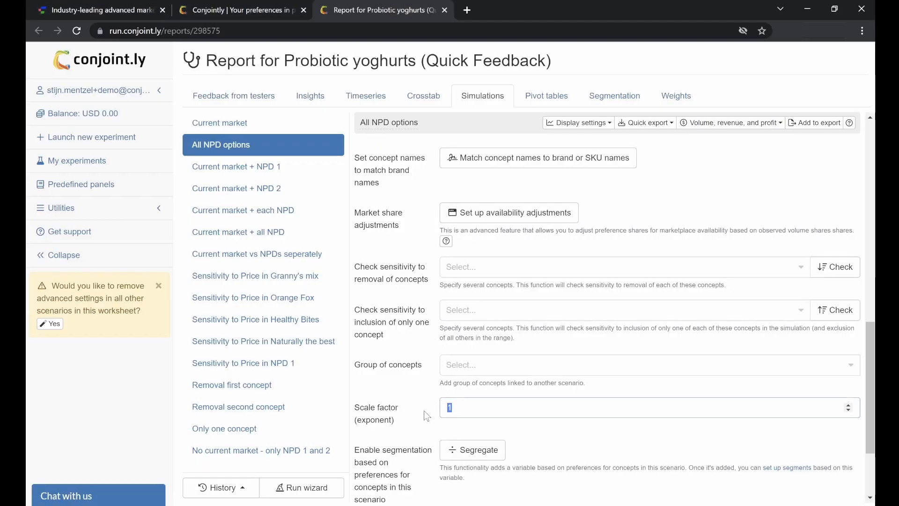
text(0.0)
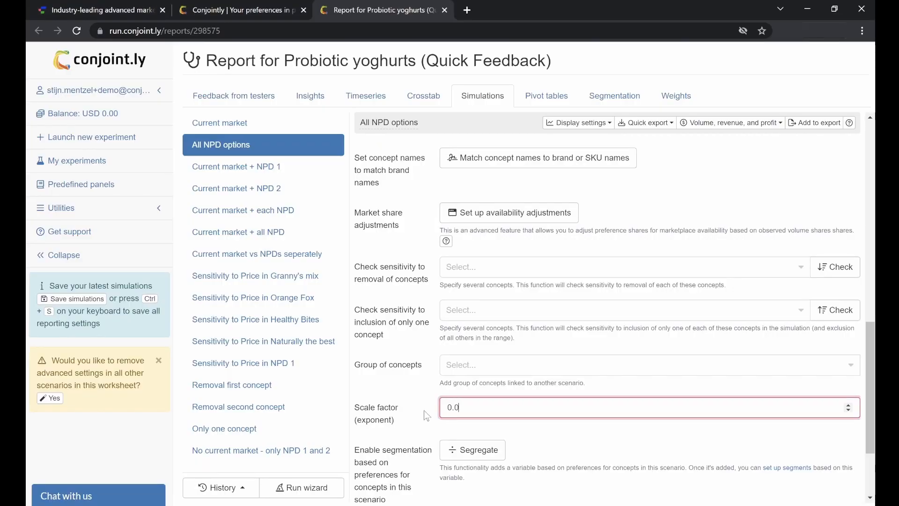
text(1)
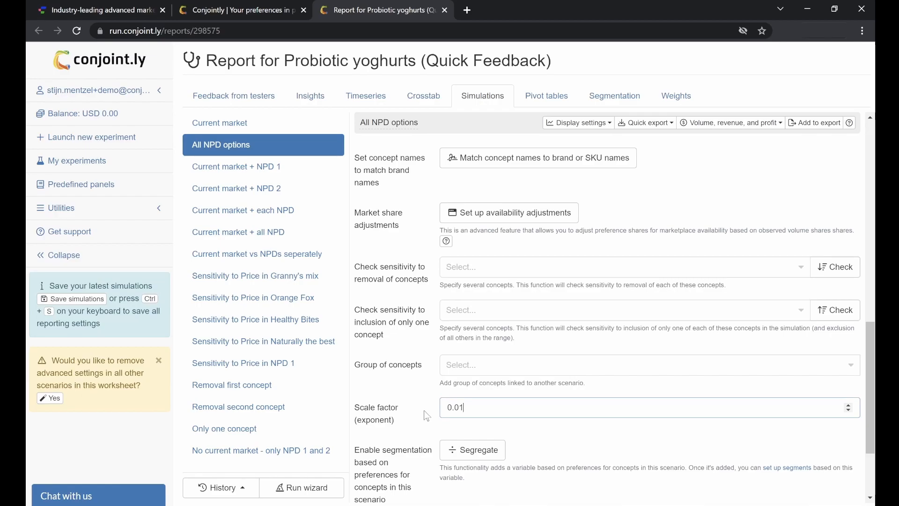
key(Return)
click(580, 258)
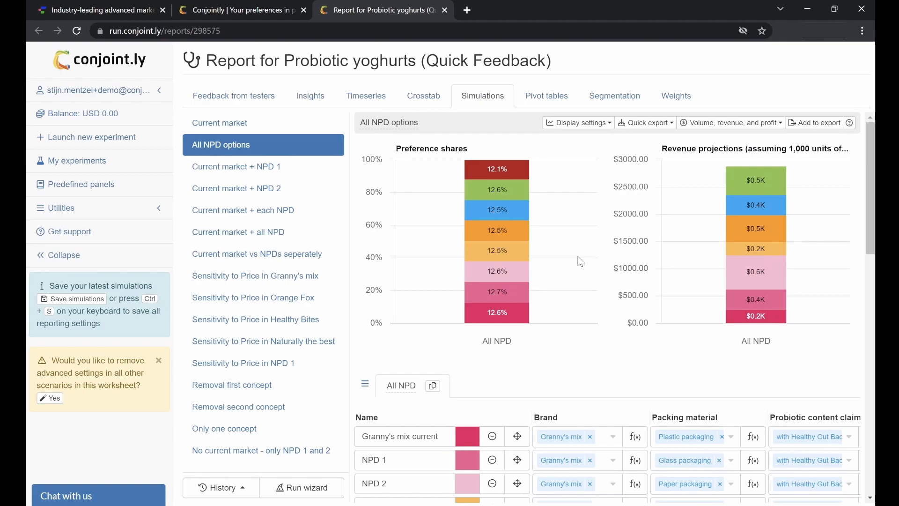
Step: Replace the scale factor of All NPD options with 2 and recalculate its preference shares
click(423, 410)
key(BackSpace)
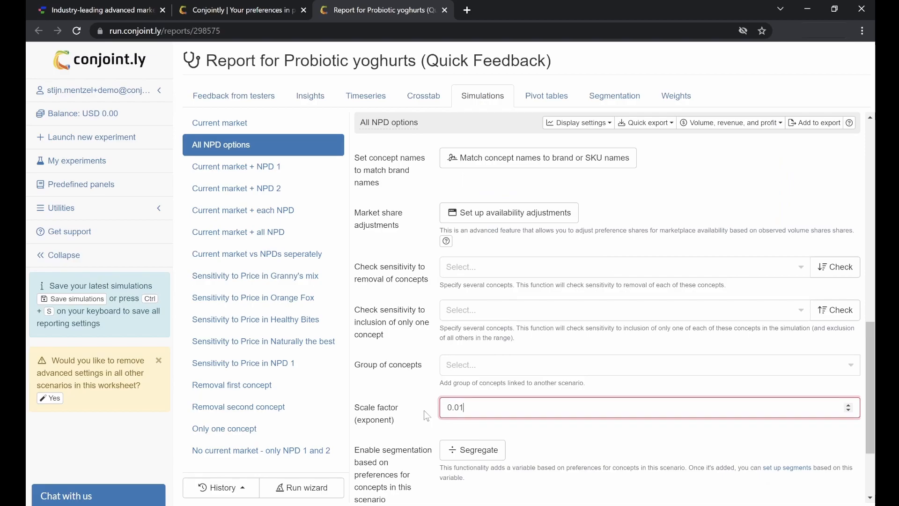
key(BackSpace)
key(BackSpace)
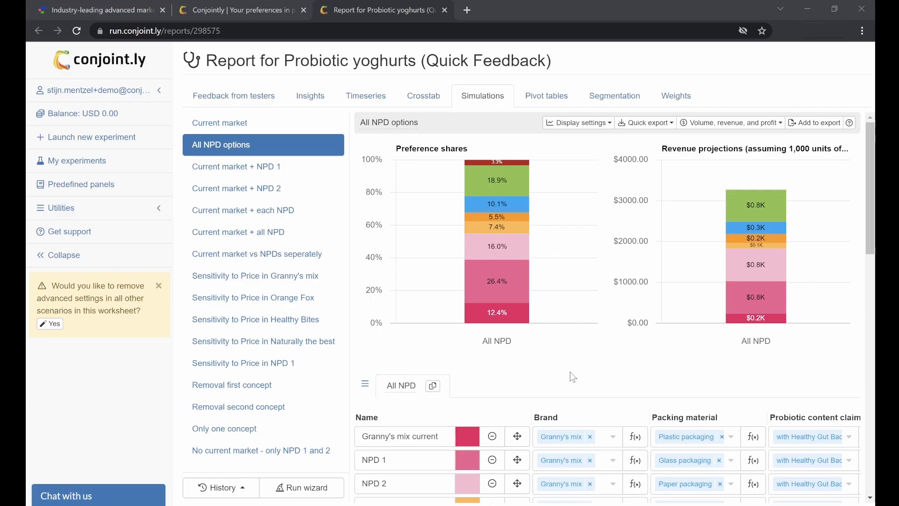
scroll(570, 375, down, 10)
double_click(491, 406)
text(2)
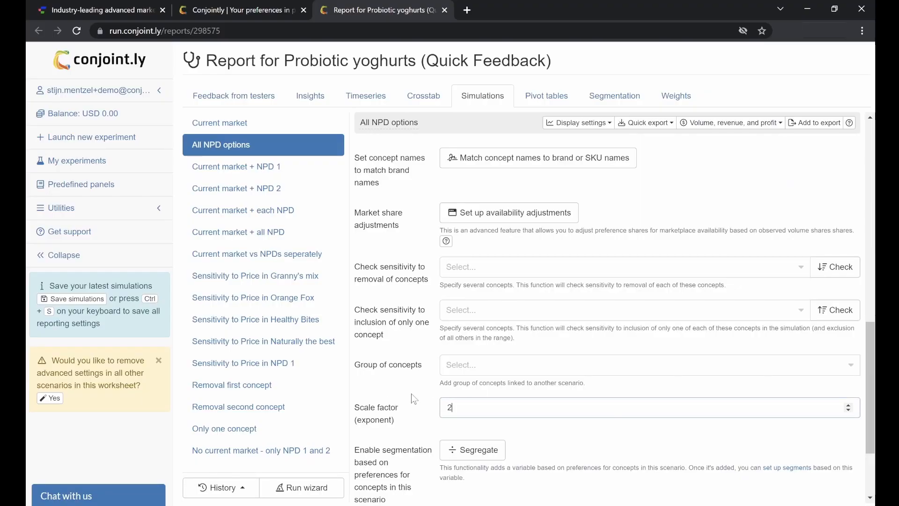
scroll(587, 396, up, 10)
click(606, 256)
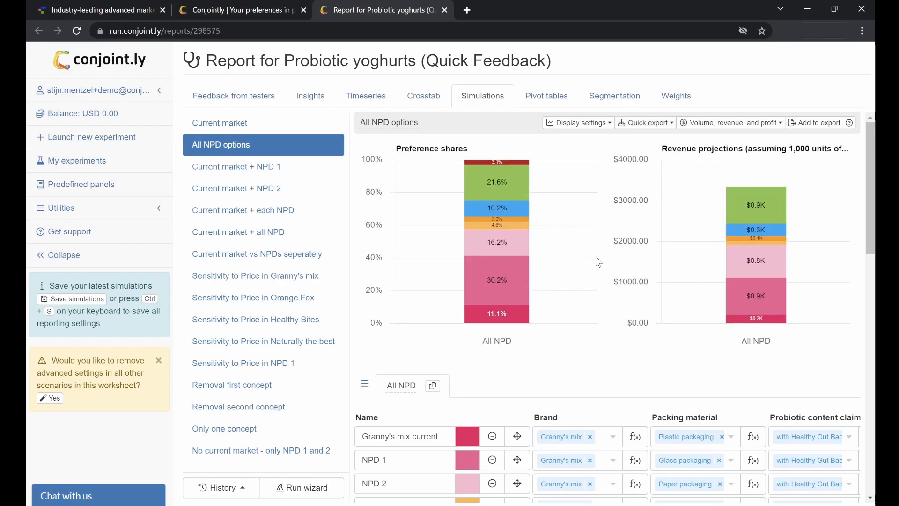
Step: Set the scale factor of All NPD options to 5 and recalculate its preference shares
scroll(593, 256, down, 10)
double_click(498, 348)
text(5)
scroll(498, 342, up, 10)
click(622, 262)
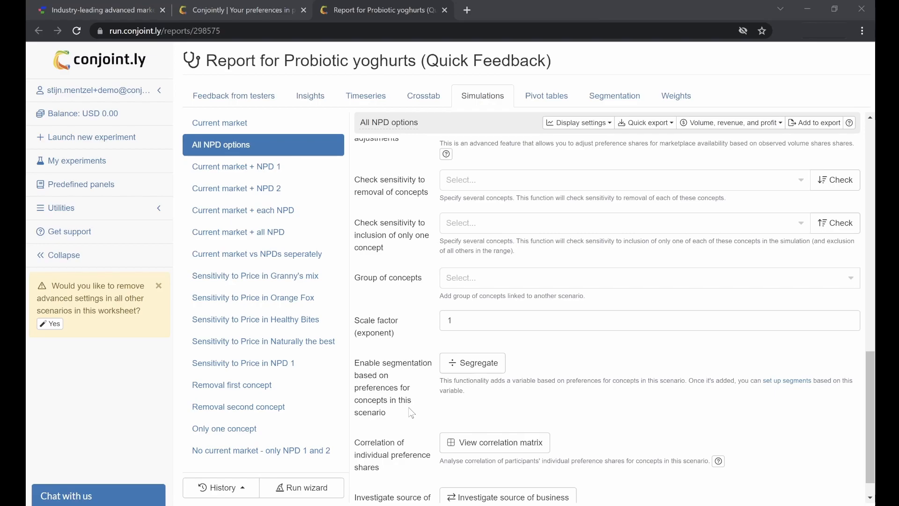
Step: Segregate respondents by their preferences in All NPD options and add a segment with a condition for segregation based on simulation
click(466, 365)
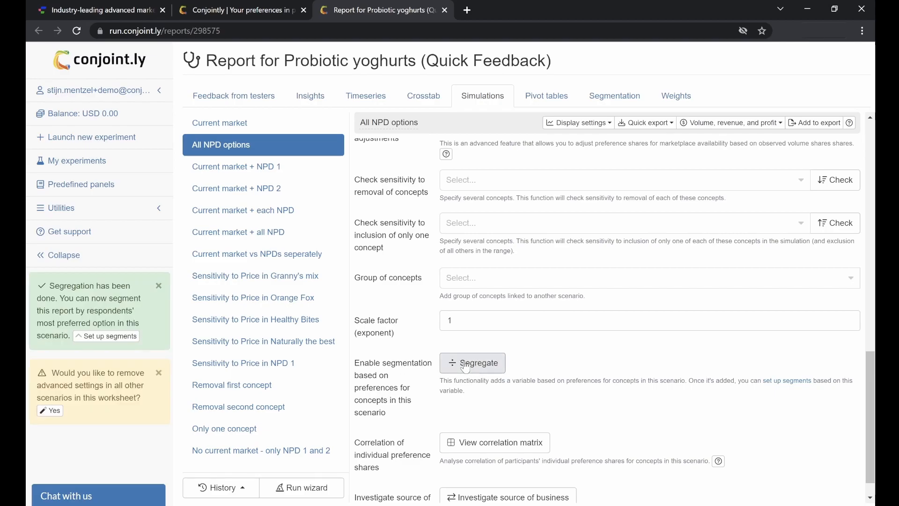
click(616, 107)
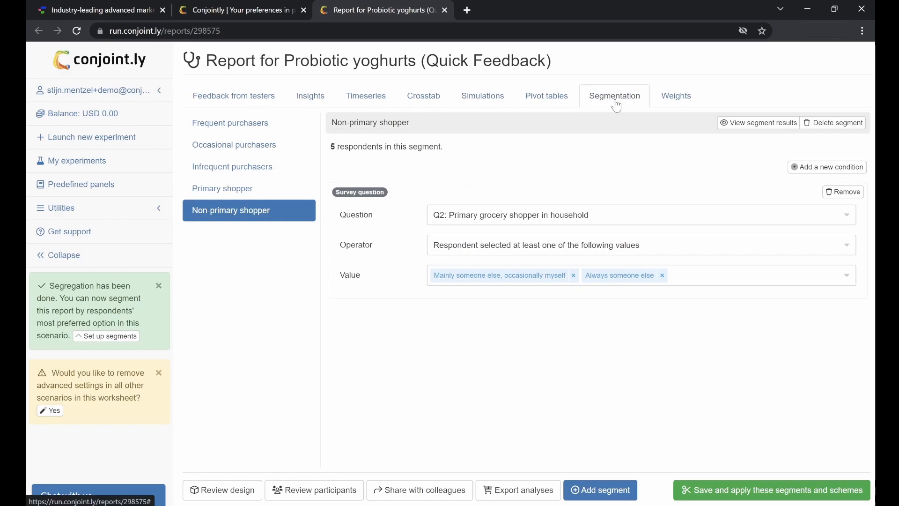
click(609, 493)
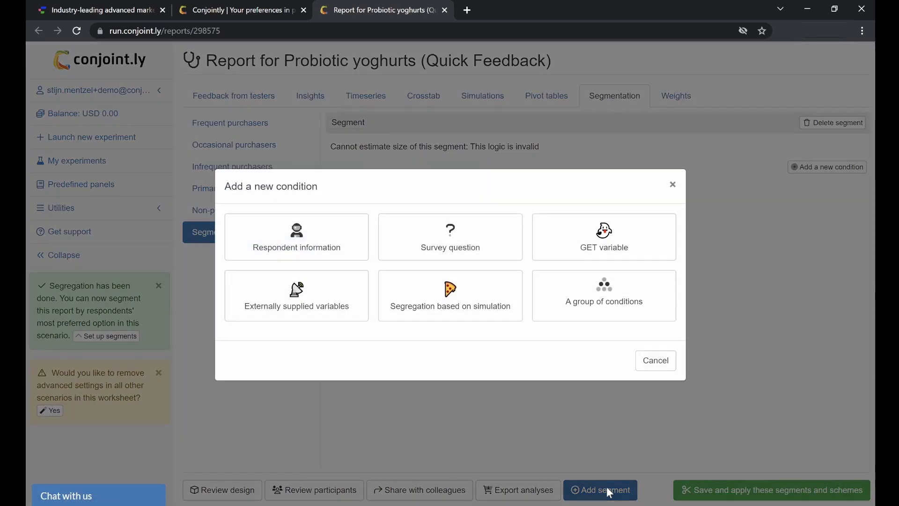
click(479, 318)
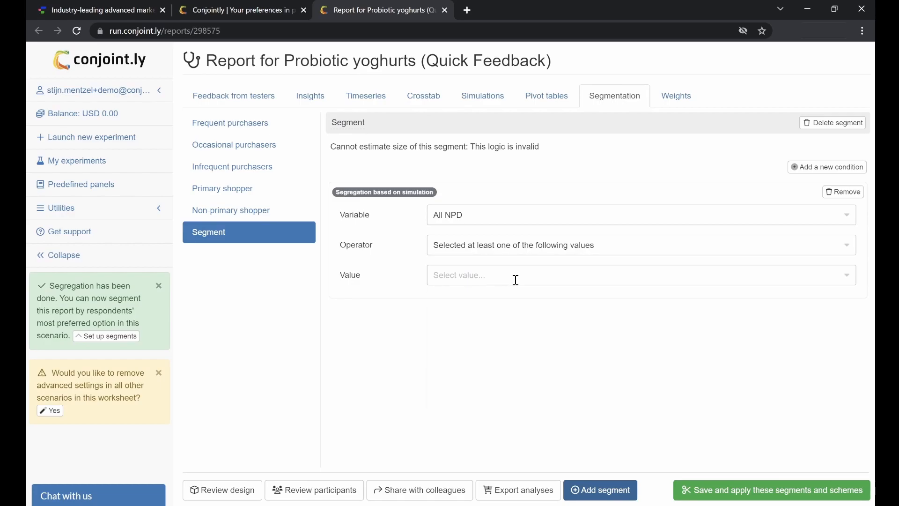
Step: Review the concept values and operators available for the new segment's All NPD condition
click(515, 280)
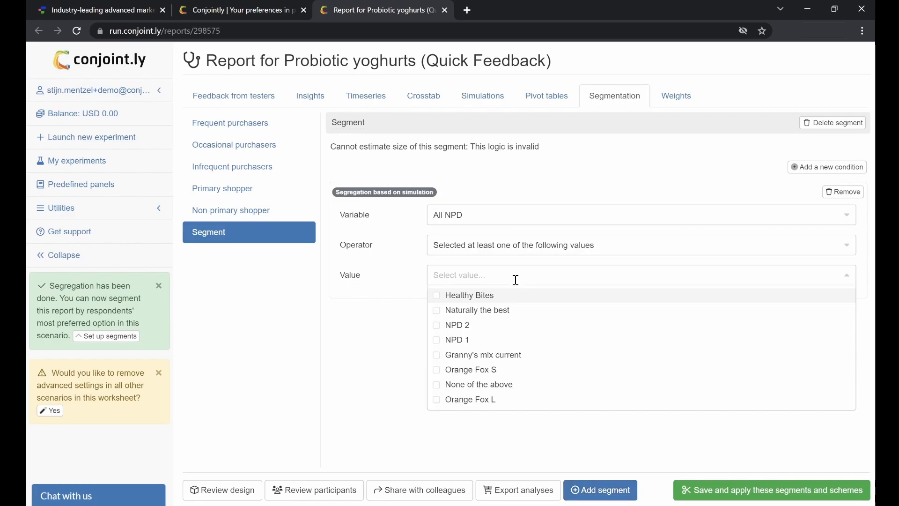
click(387, 301)
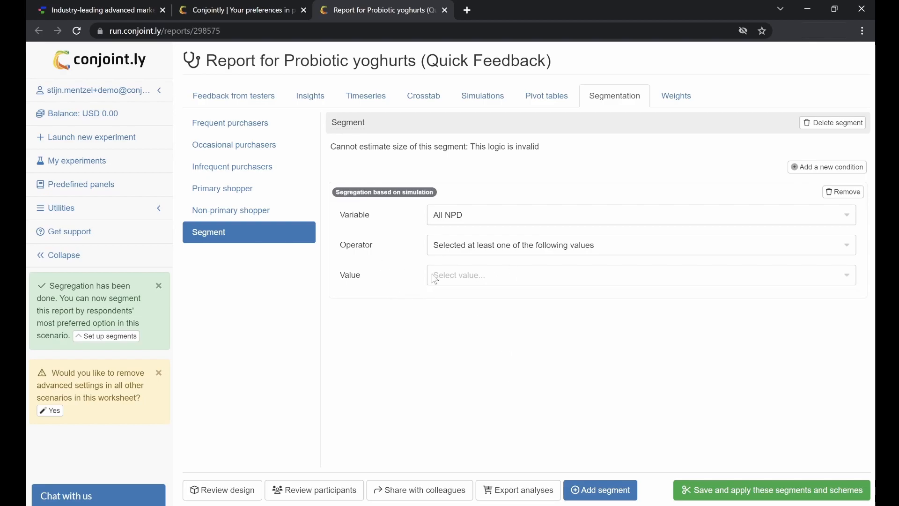
click(565, 246)
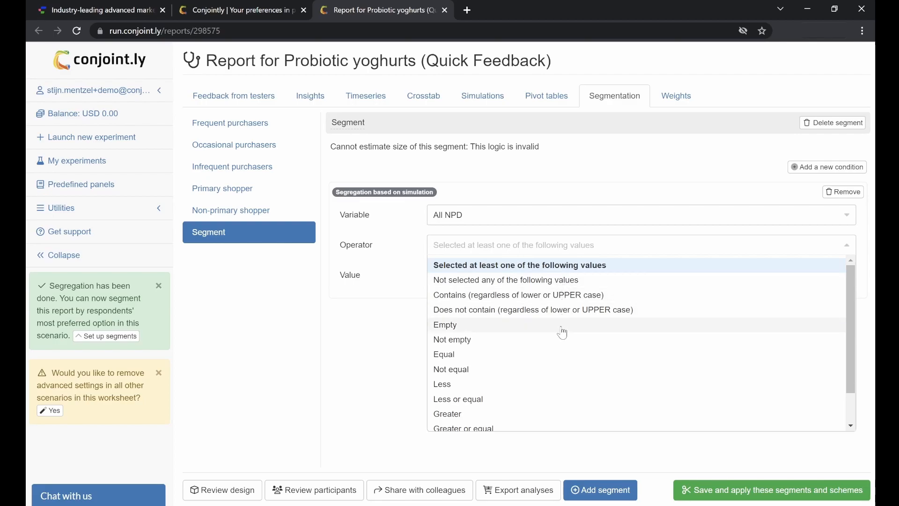
scroll(559, 335, down, 1)
scroll(496, 369, up, 1)
scroll(496, 368, up, 1)
click(383, 367)
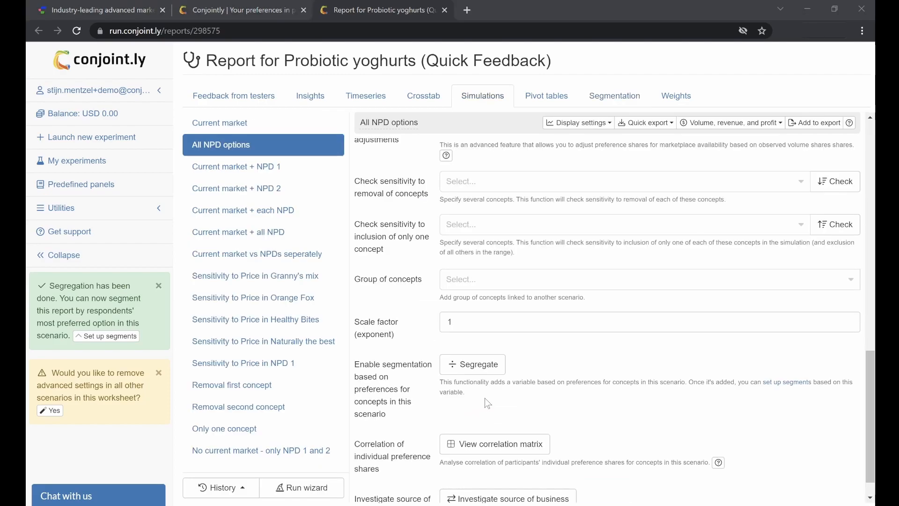
Step: In All NPD options, view the correlation matrix of individual preference shares
click(490, 454)
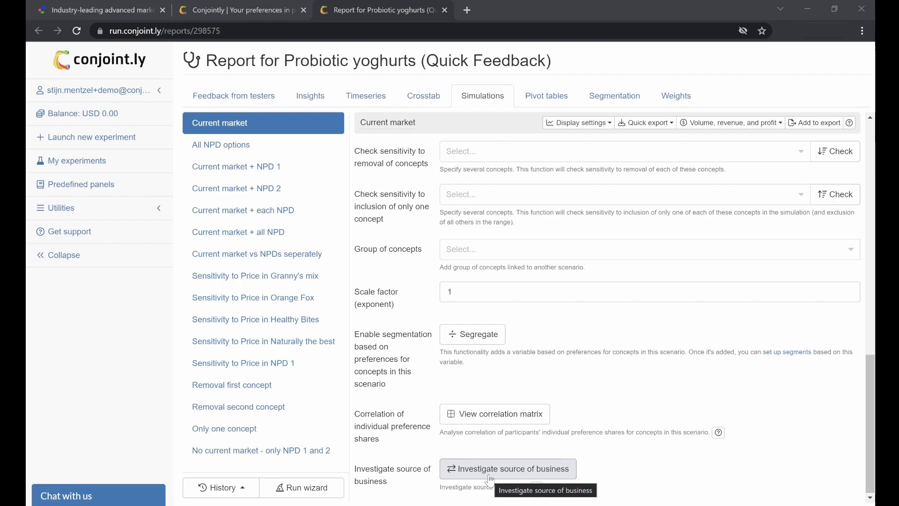
Step: Investigate the source of business from the Current market baseline scenario to the All NPD scenario in the All NPD options worksheet
click(453, 474)
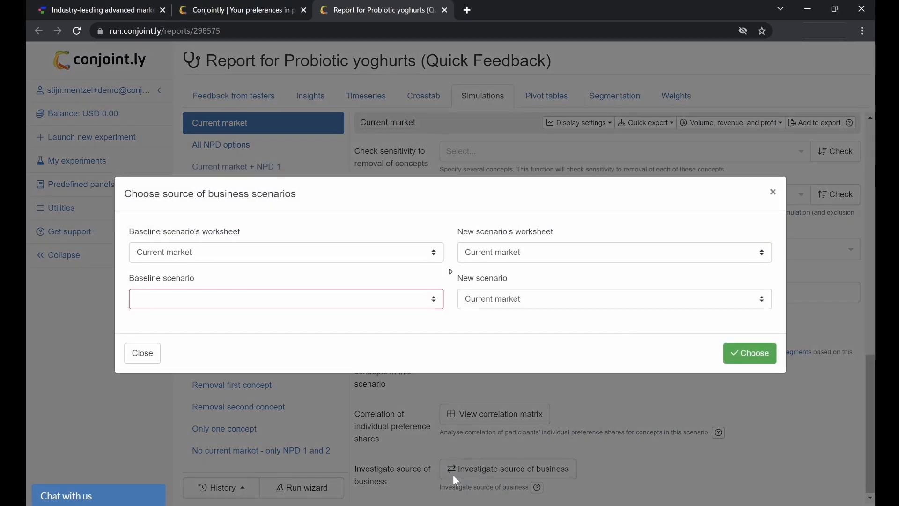
click(528, 254)
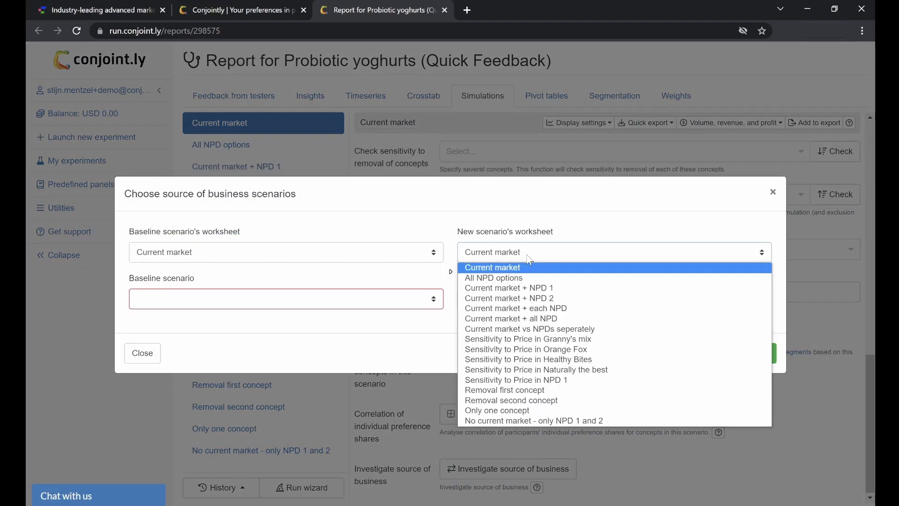
click(528, 280)
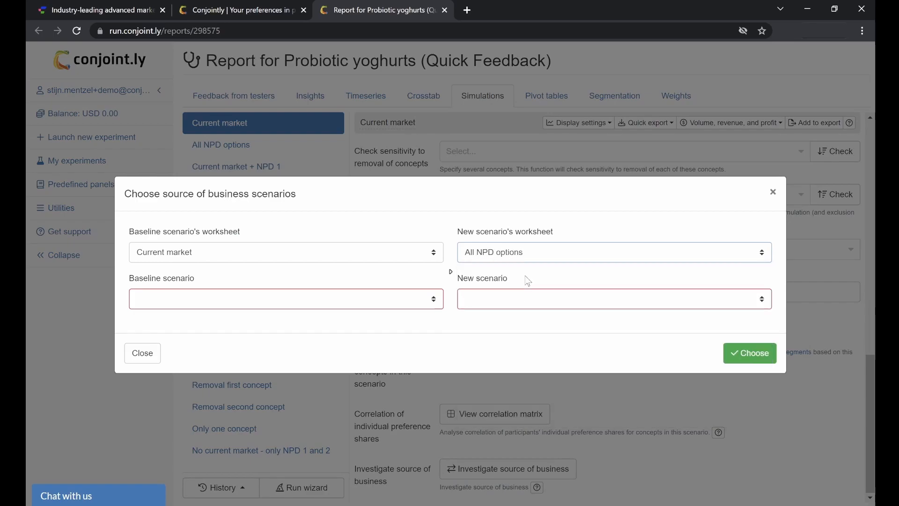
click(398, 304)
click(332, 317)
click(485, 298)
click(487, 314)
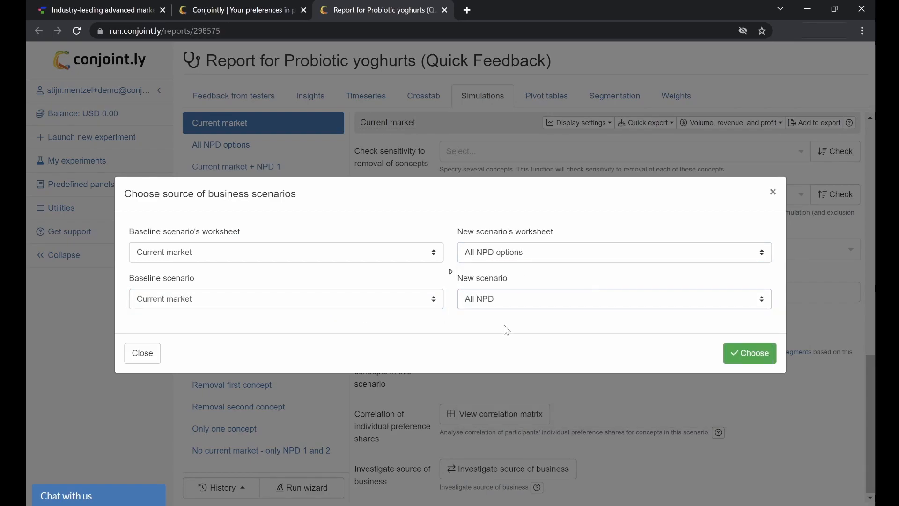
click(748, 353)
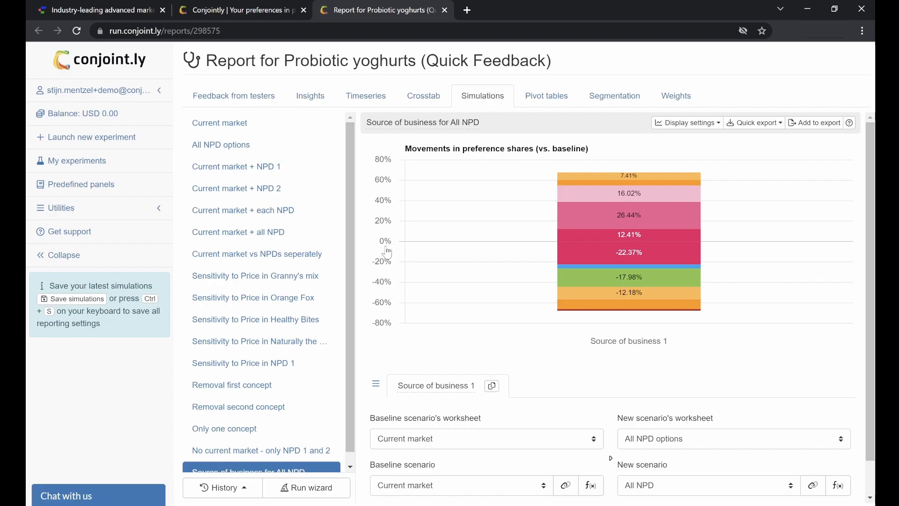
Step: Examine the movements in preference shares for Granny's mix current, NPD 1, Orange Fox S and Granny's mix against the baseline
mouse_move(620, 241)
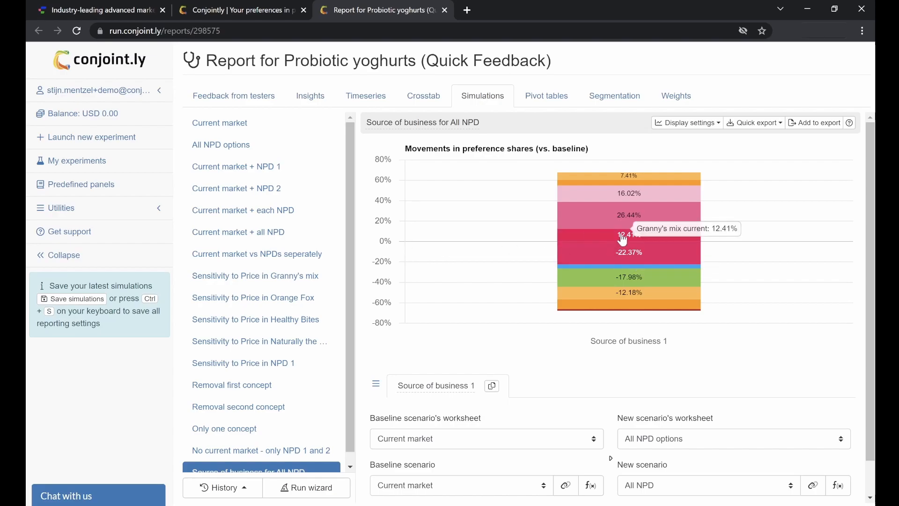
mouse_move(626, 224)
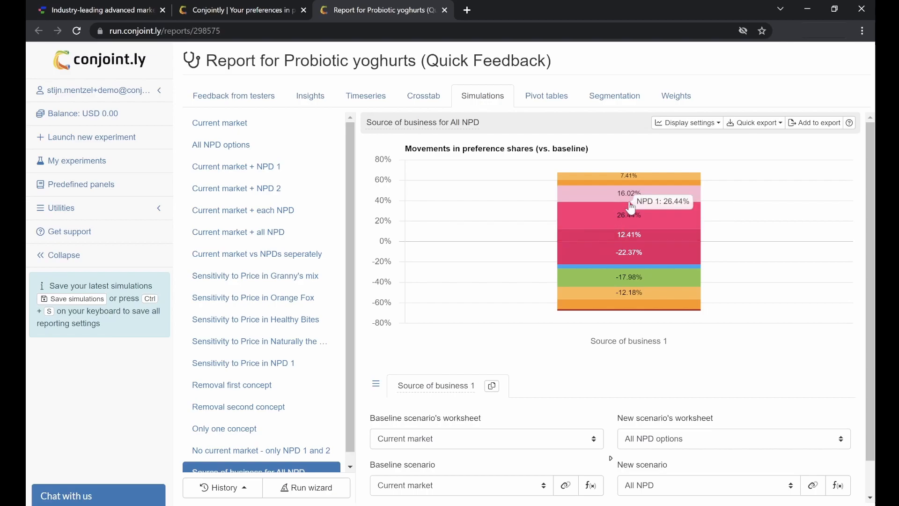
mouse_move(633, 202)
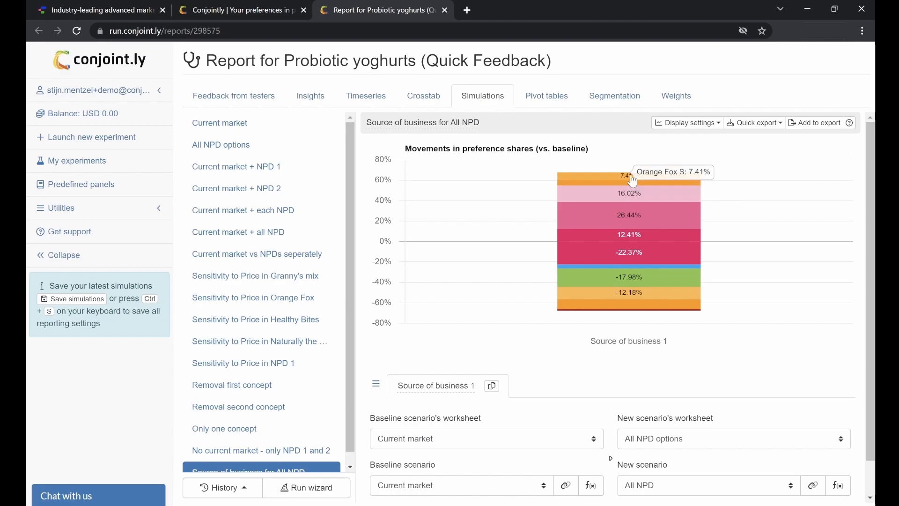
mouse_move(682, 258)
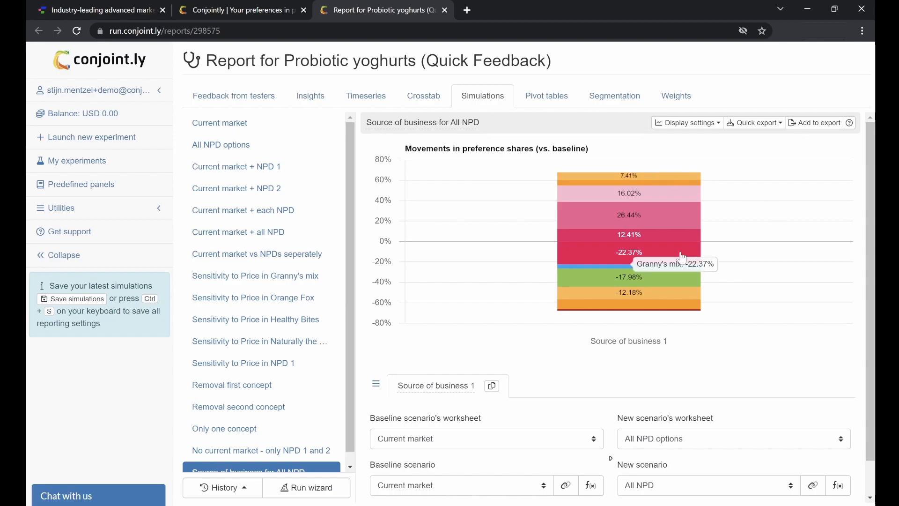
Step: Examine the negative movements in preference shares in the source of business chart, including the one for Naturally the best
mouse_move(676, 274)
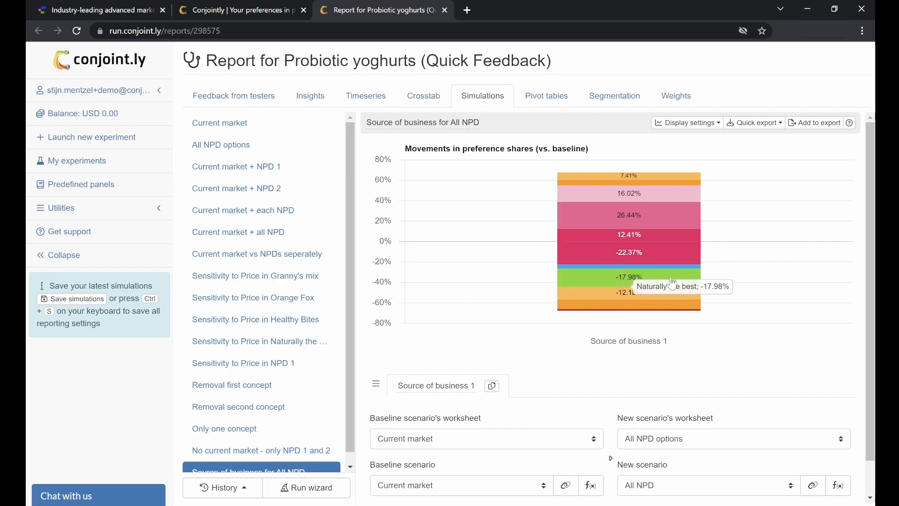
mouse_move(665, 313)
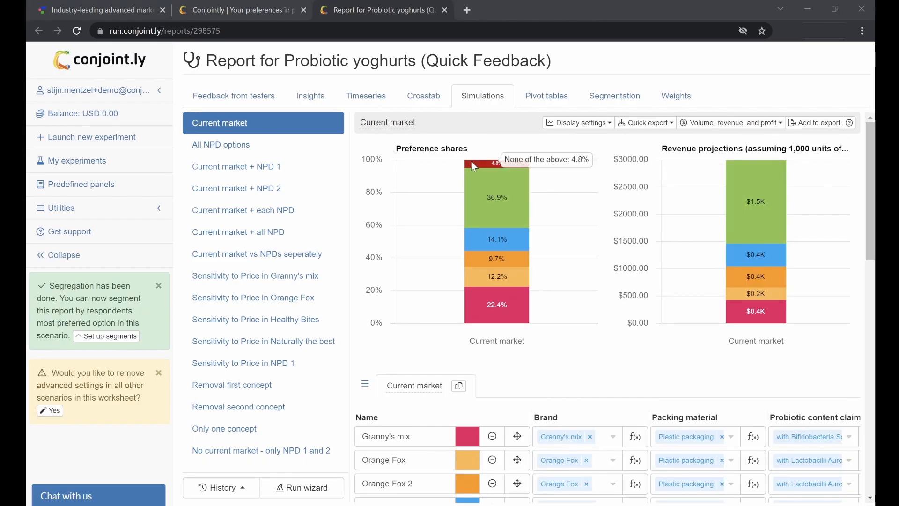
click(670, 125)
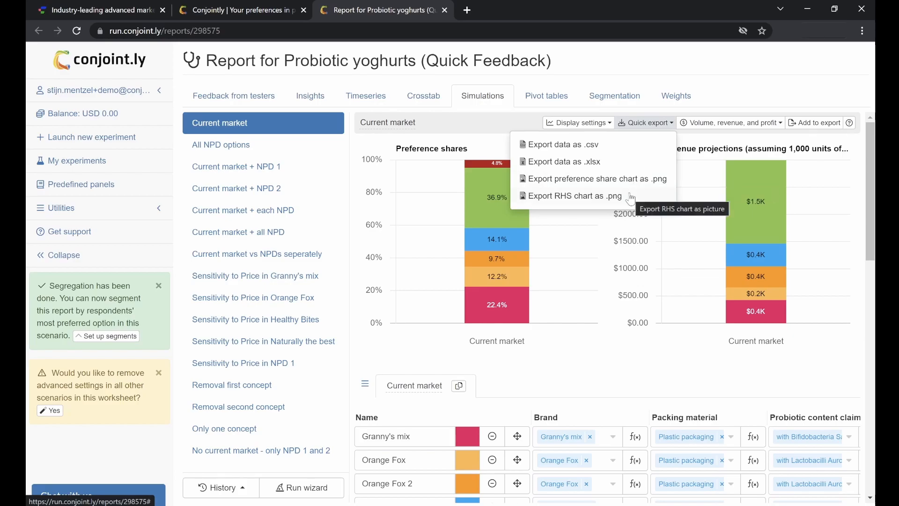
click(610, 144)
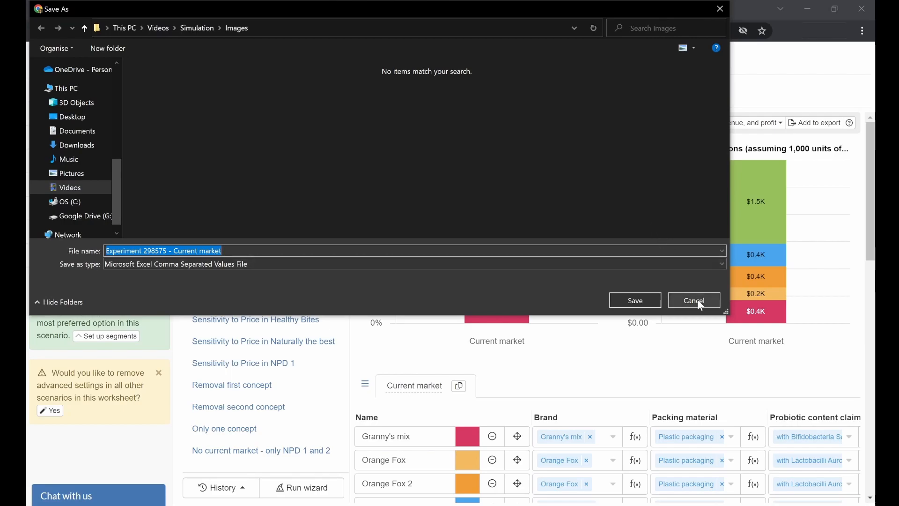
click(695, 300)
Step: Add the Current market, All NPD options and Current market + each NPD worksheets plus the interactive simulator to the export cart
mouse_move(274, 126)
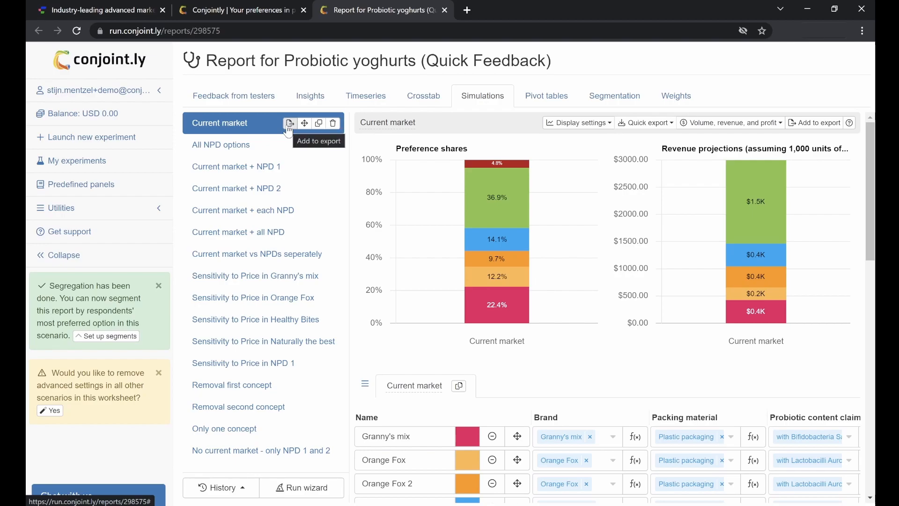
click(289, 124)
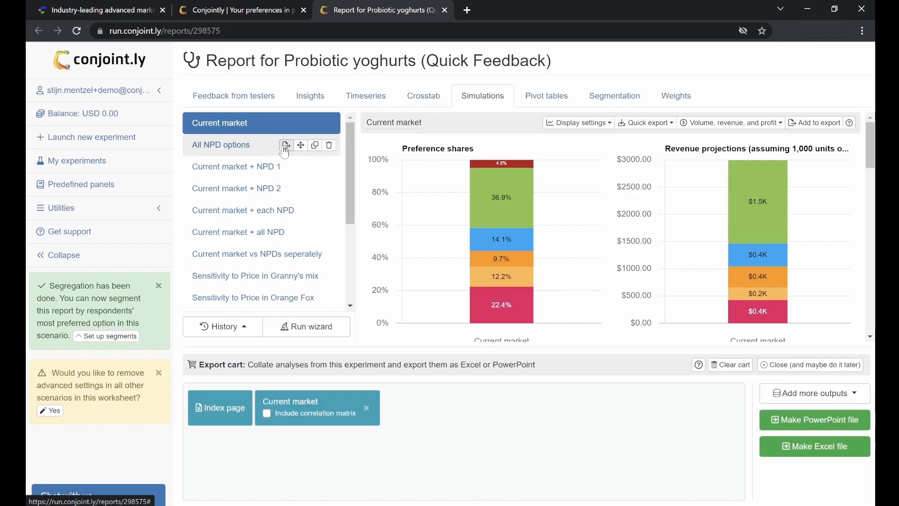
click(286, 146)
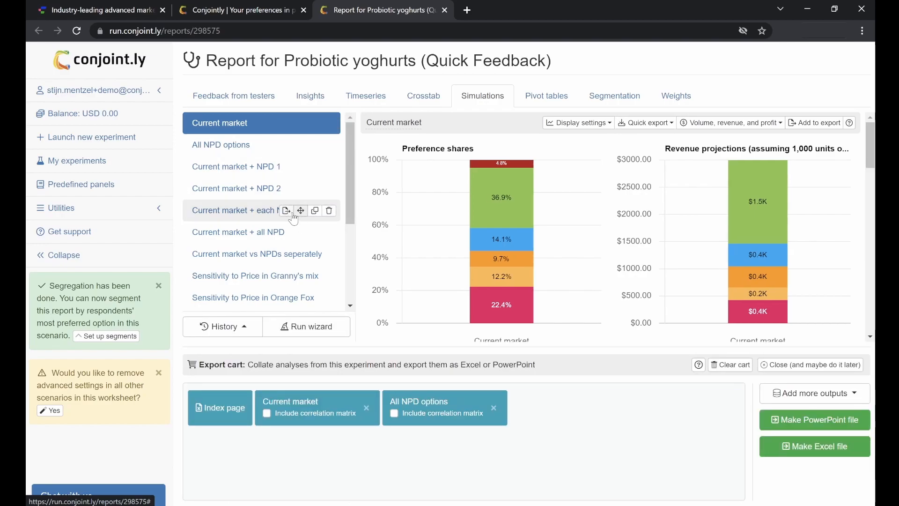
click(285, 210)
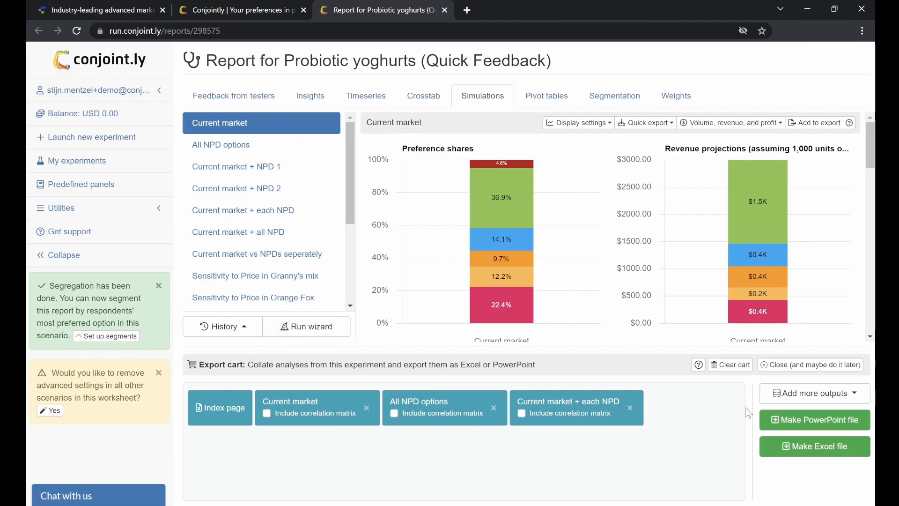
click(786, 400)
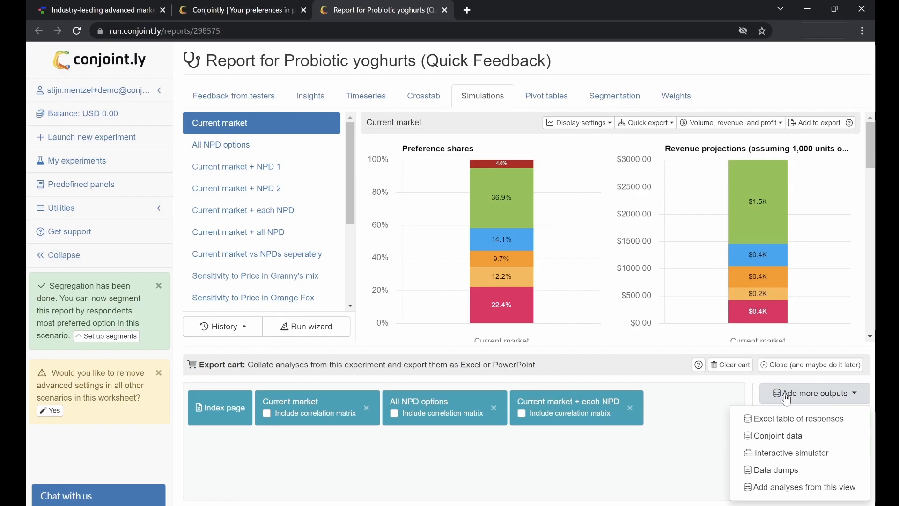
click(791, 452)
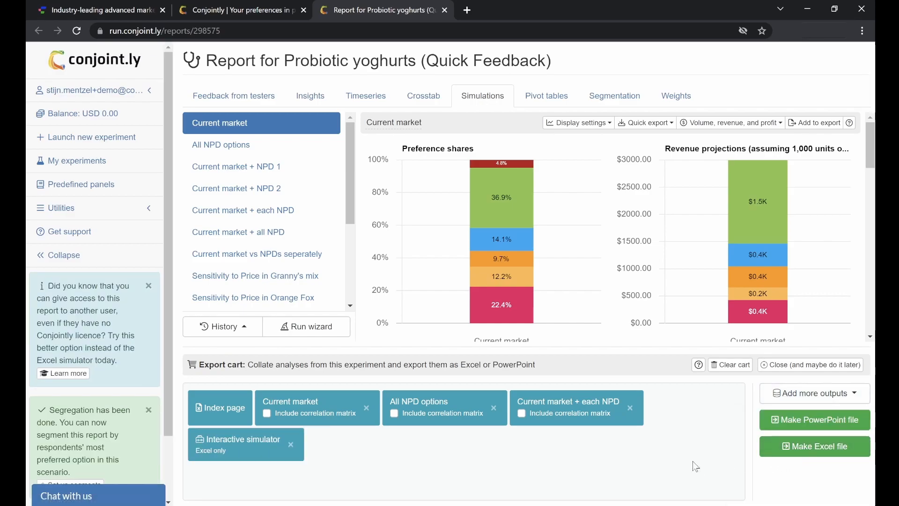
Step: Generate an Excel file from the export cart, save it as "20220817 Conjointly experiment 298575 export at 1208", and open it in Excel
click(789, 450)
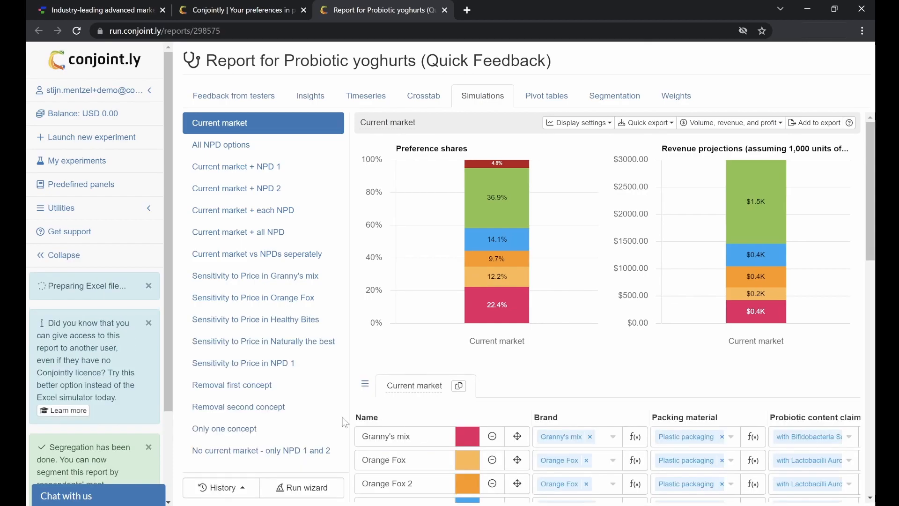
click(73, 299)
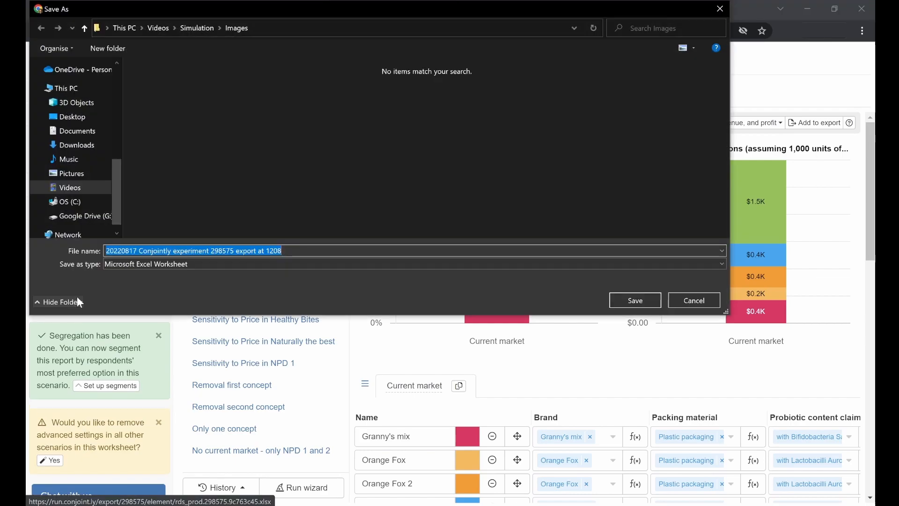
click(635, 299)
click(87, 486)
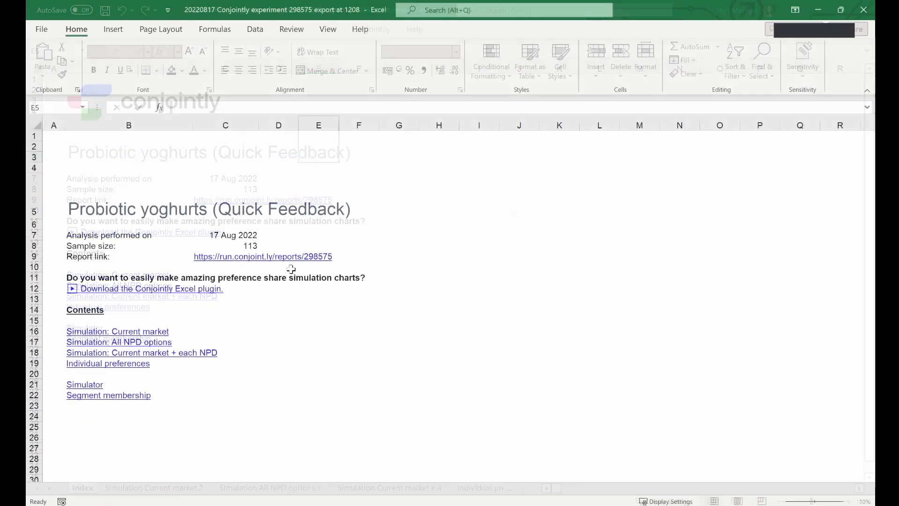
Step: Review the exported workbook's sheets, including the Current market simulation, the Current market + each NPD simulation and the individual preferences
click(187, 488)
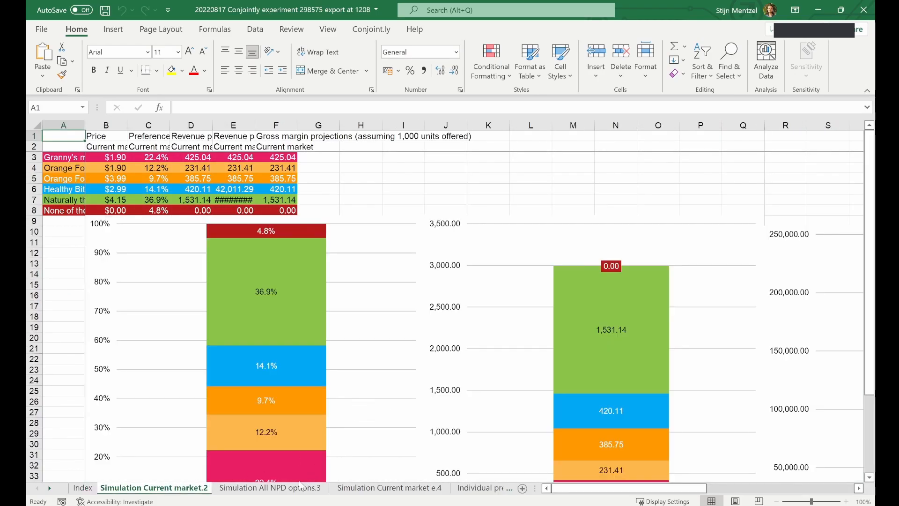
click(383, 489)
click(484, 487)
click(428, 487)
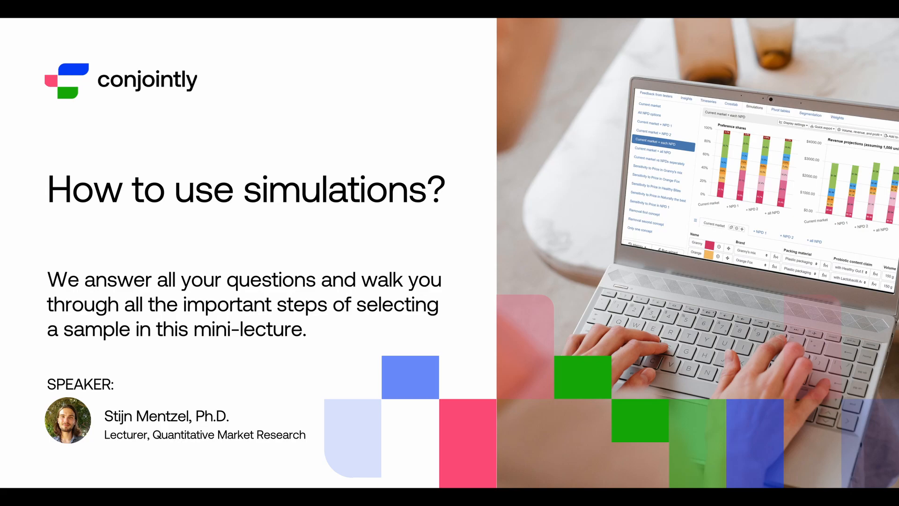